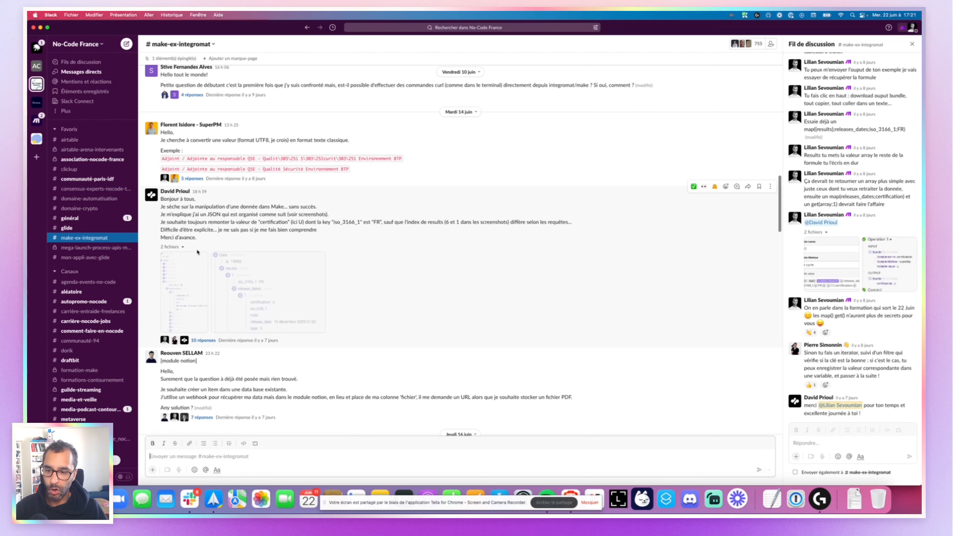
# Examine the attached screenshot of the JSON structure in the make-ex-integromat question about retrieving the certification value
pyautogui.click(175, 283)
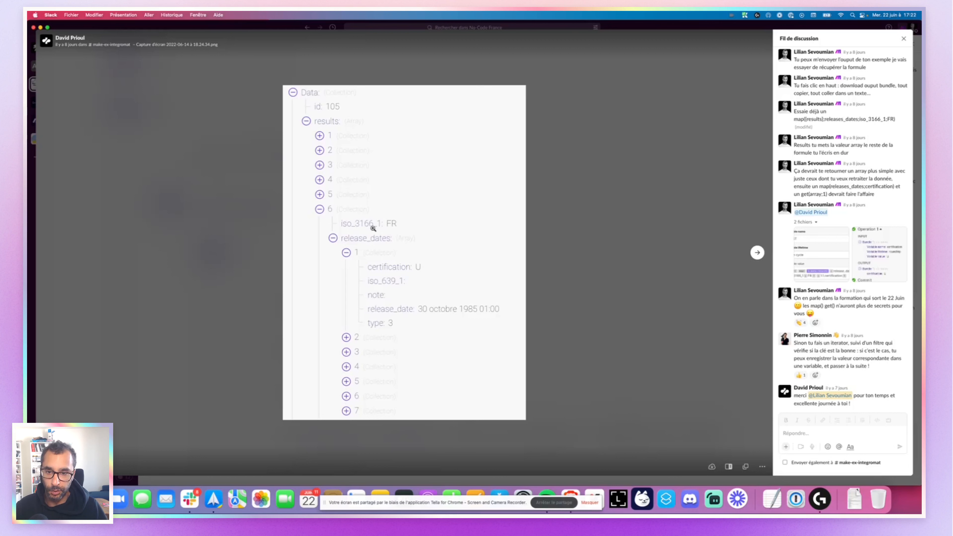
pyautogui.click(904, 39)
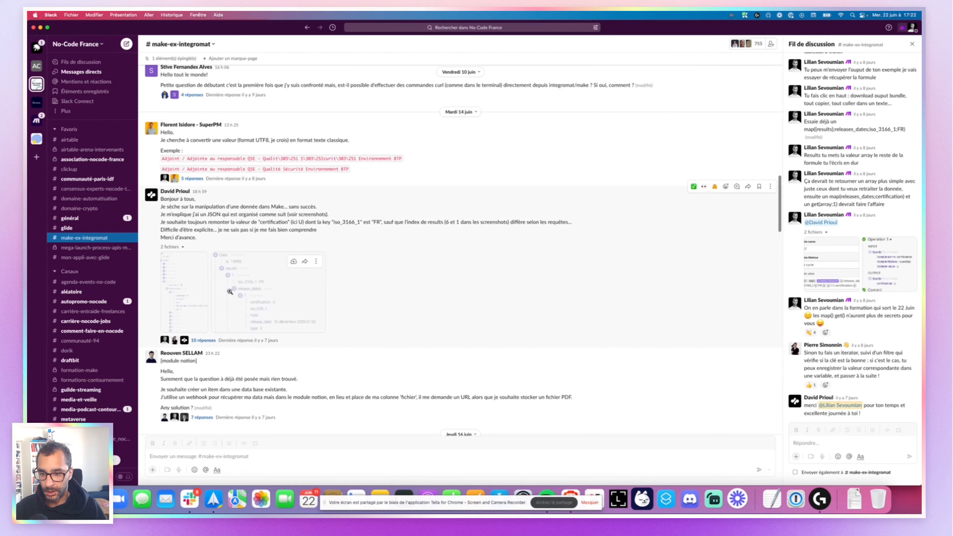
pyautogui.click(187, 295)
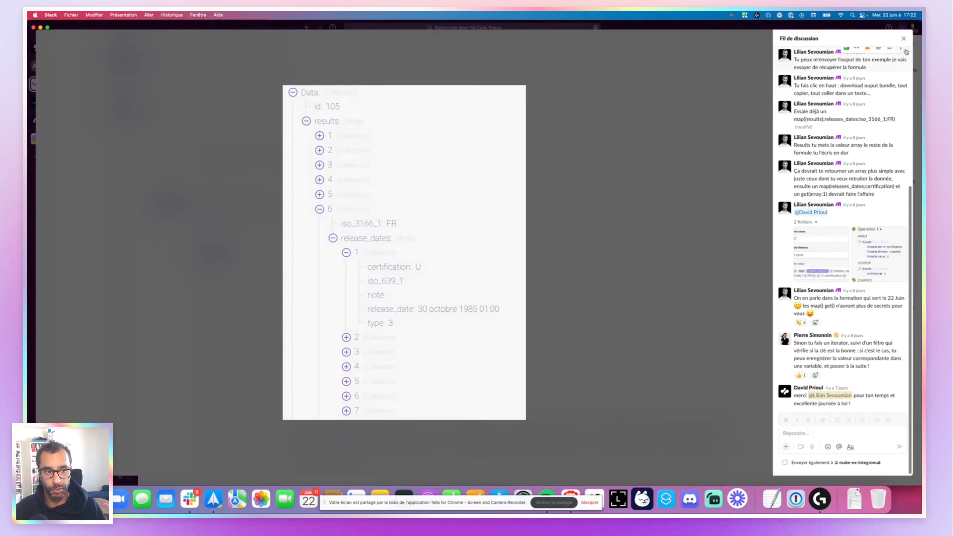
pyautogui.click(904, 39)
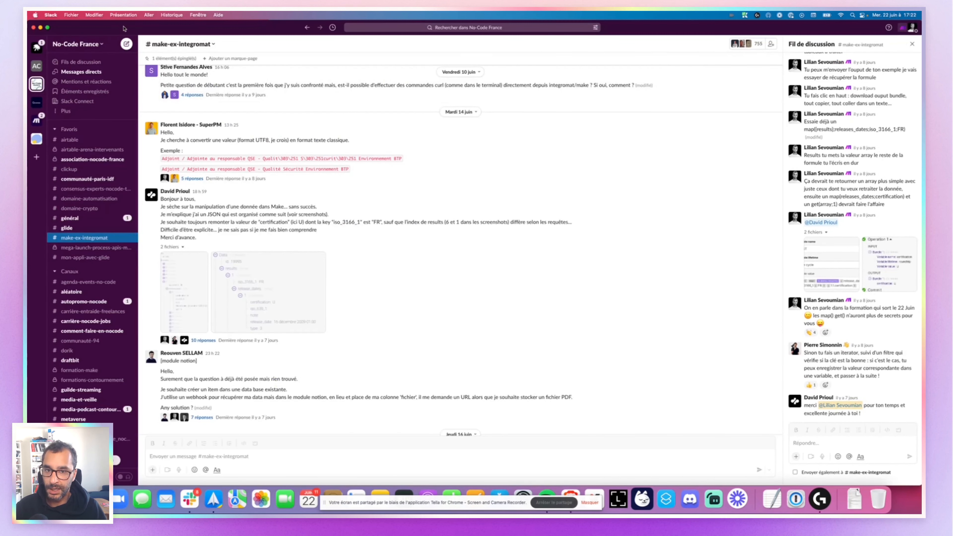
# Switch to Hoppscotch in the browser, enlarge the raw request body area and select the entire JSON for copying
pyautogui.click(40, 28)
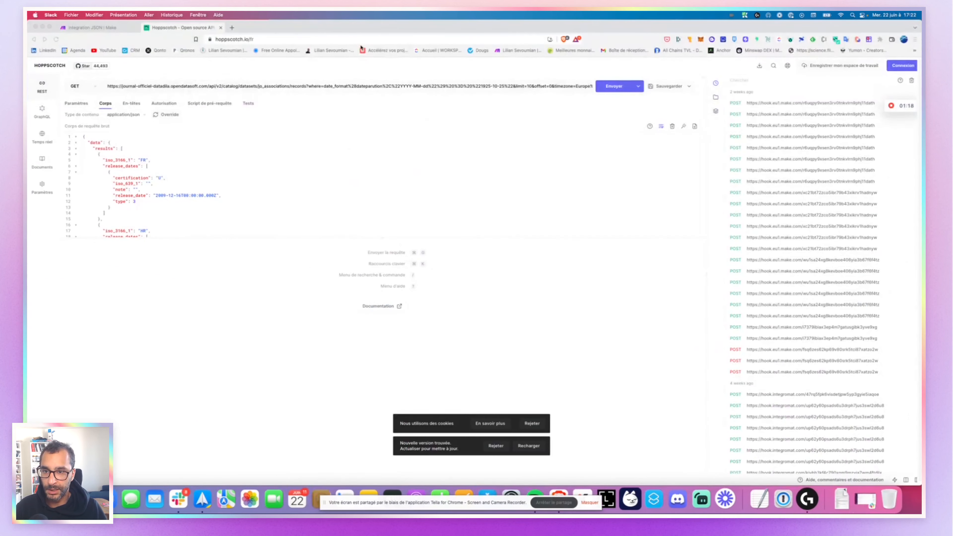
pyautogui.click(163, 159)
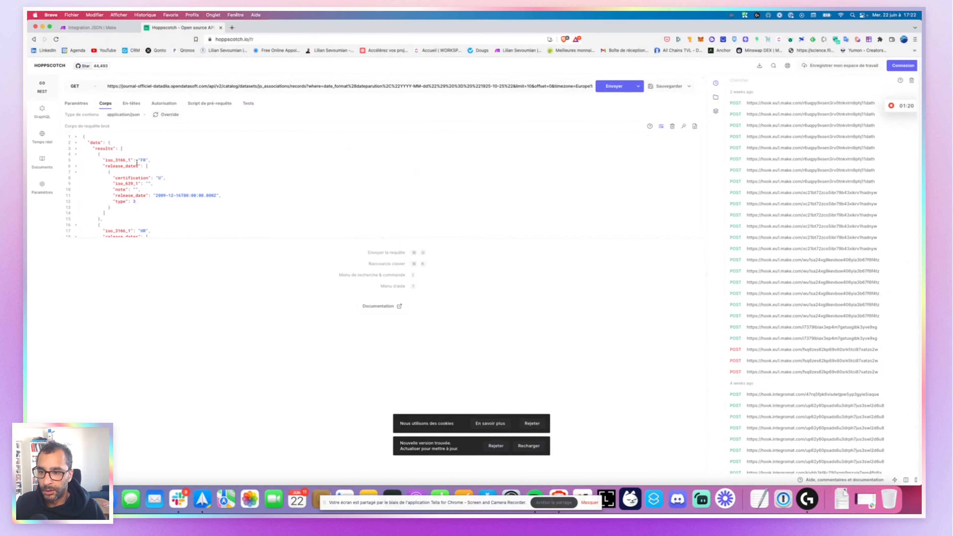
pyautogui.scroll(-4, 120, 155)
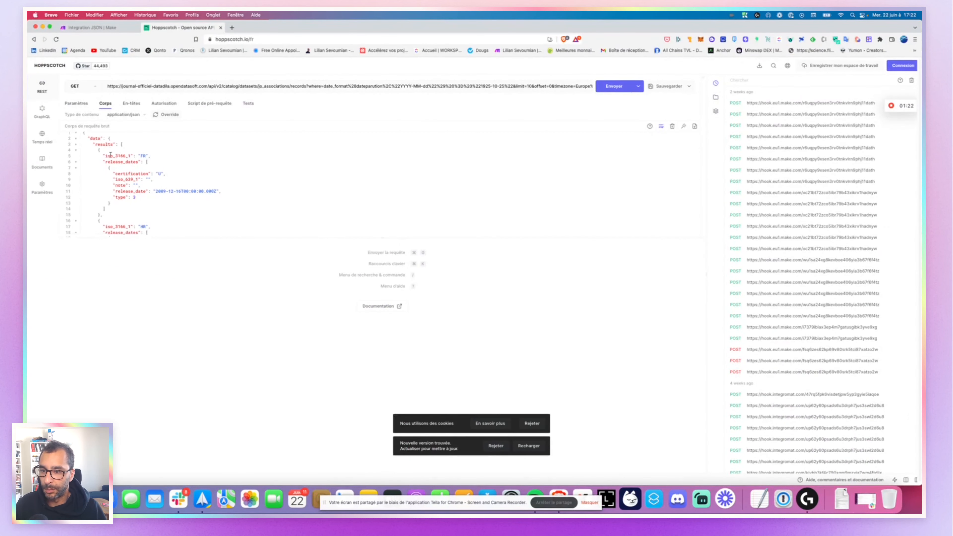
pyautogui.scroll(4, 110, 155)
pyautogui.scroll(-10, 112, 156)
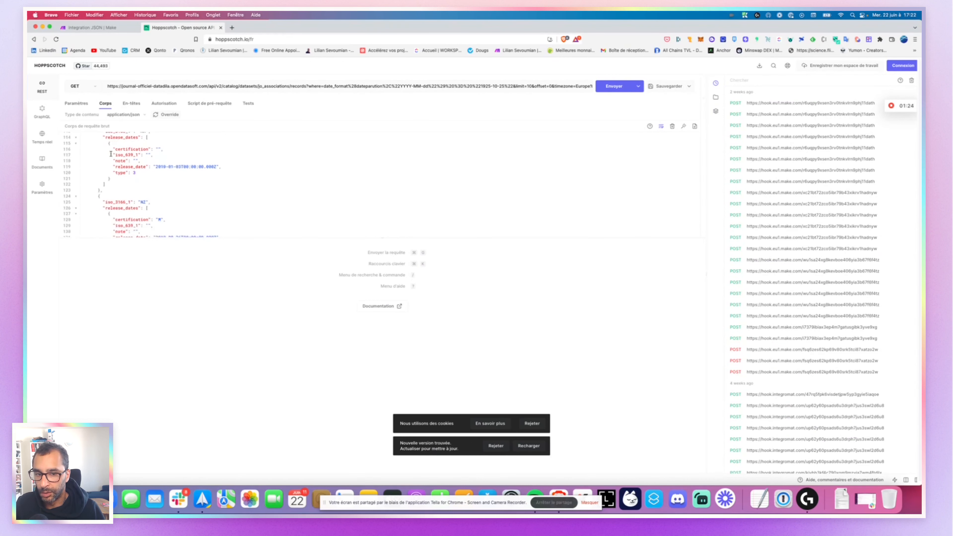
pyautogui.moveTo(384, 243); pyautogui.dragTo(384, 381)
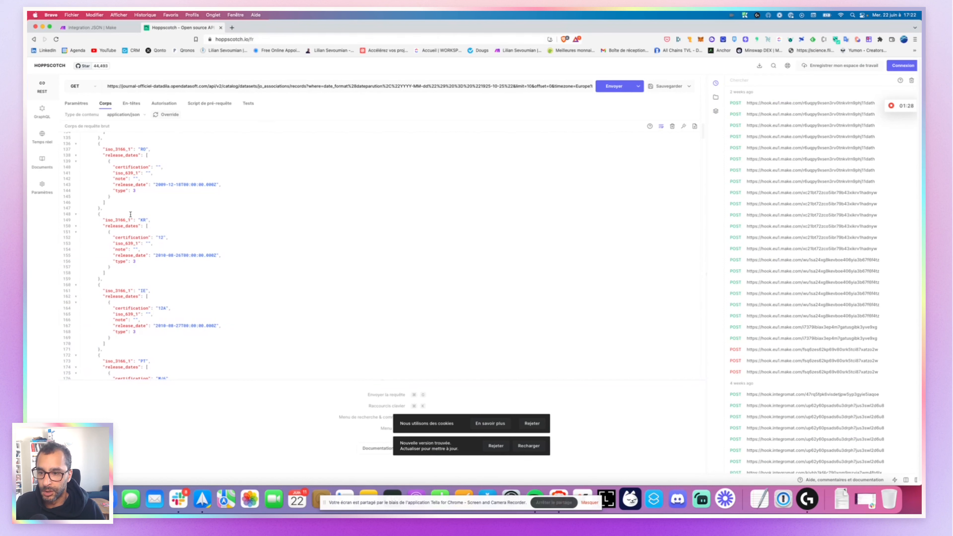
pyautogui.scroll(-20, 132, 211)
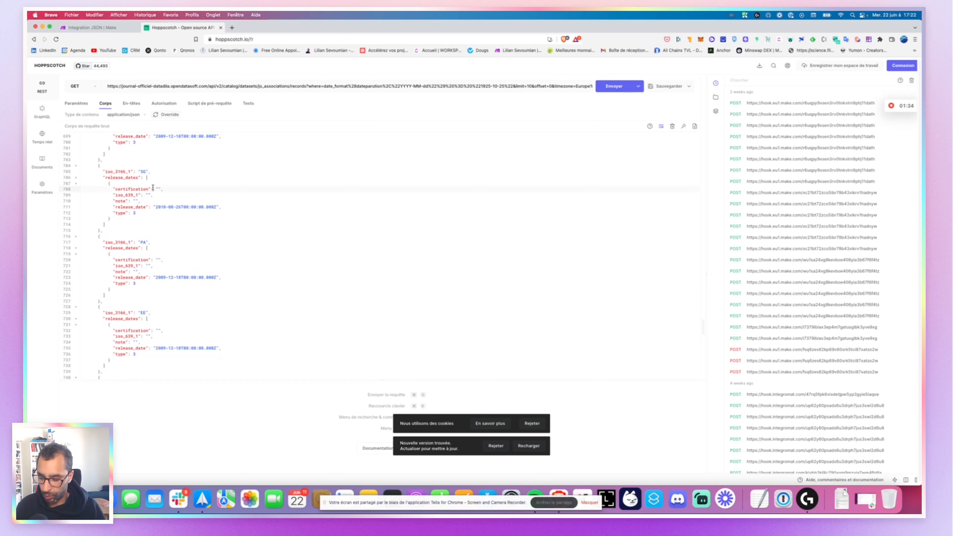
pyautogui.press('super+a')
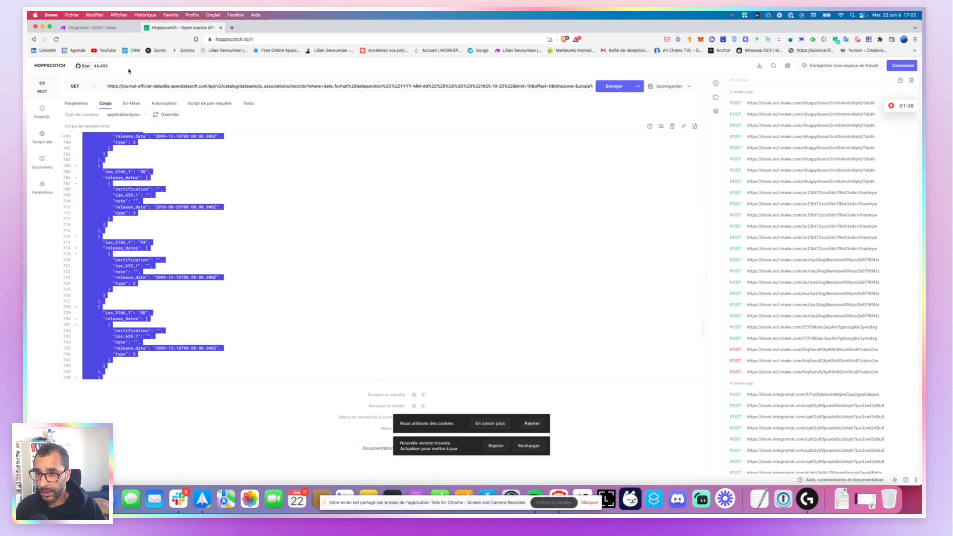
# Switch to the Integration JSON scenario in Make and delete its existing Parse JSON module
pyautogui.click(96, 27)
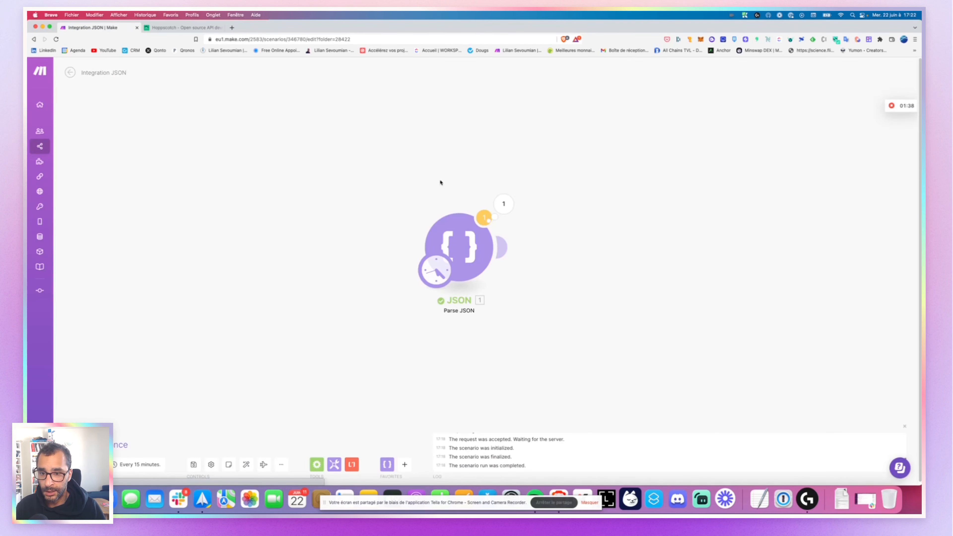
pyautogui.rightClick(457, 261)
pyautogui.click(487, 338)
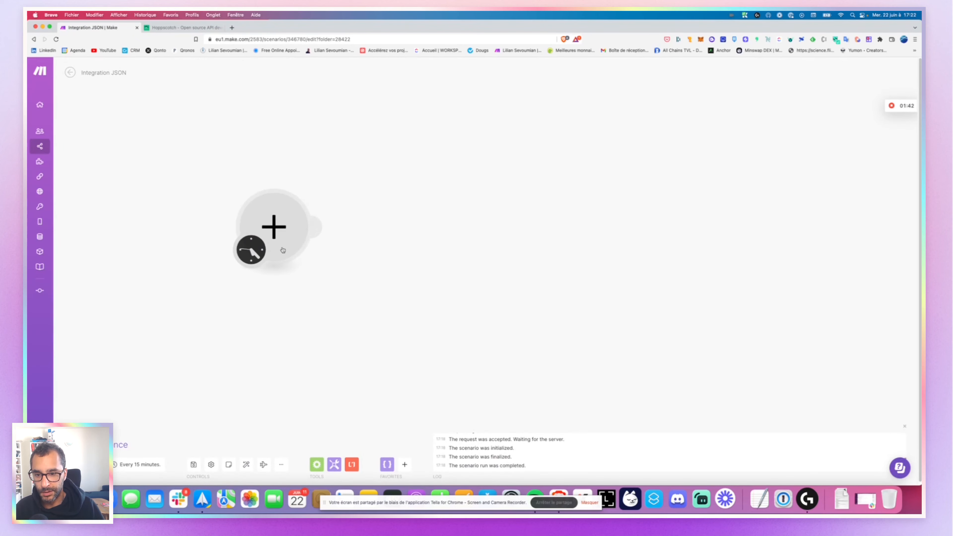
pyautogui.click(280, 249)
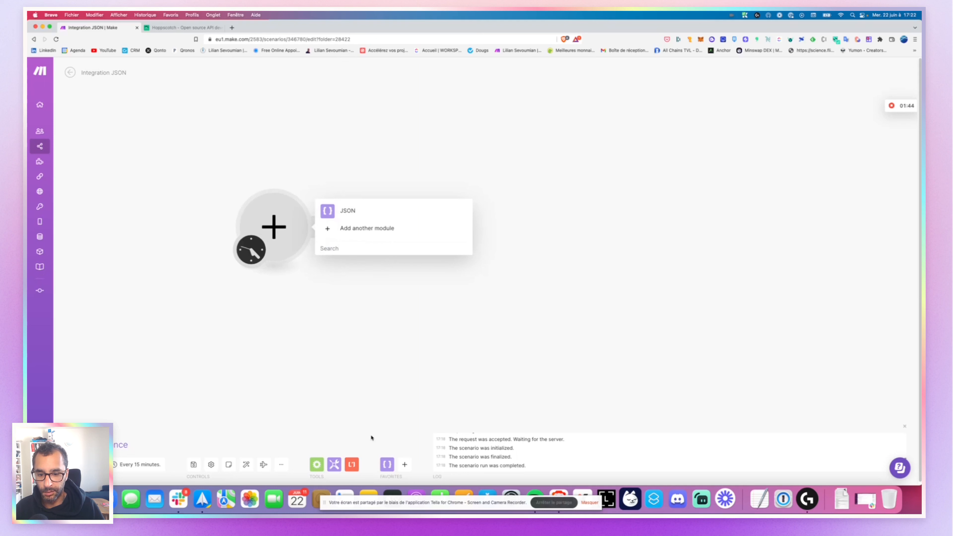
pyautogui.click(404, 464)
pyautogui.write('json')
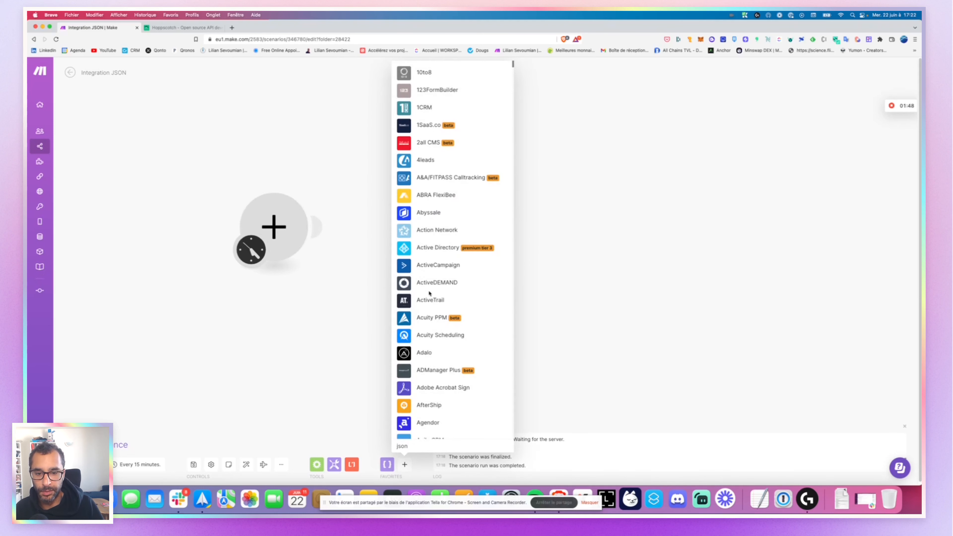
pyautogui.scroll(-10, 430, 293)
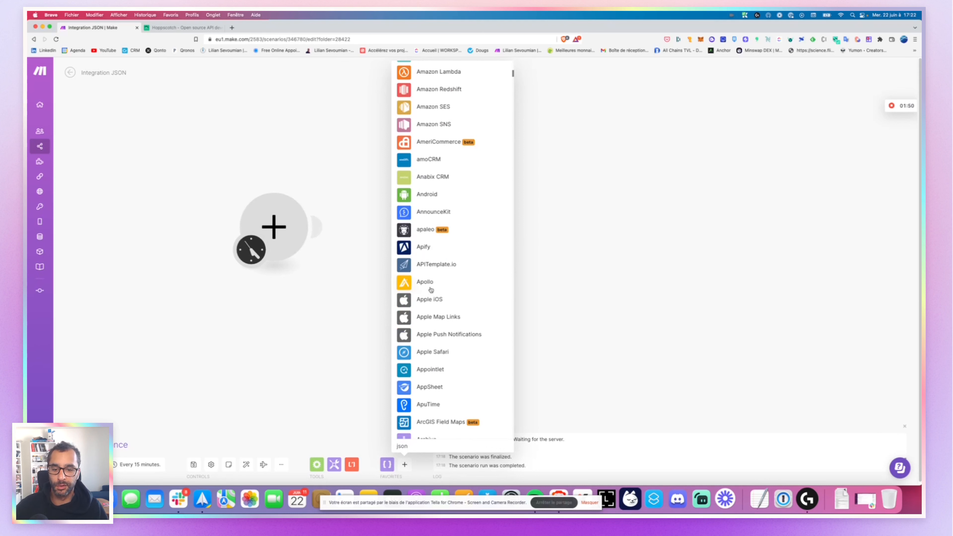
pyautogui.click(338, 313)
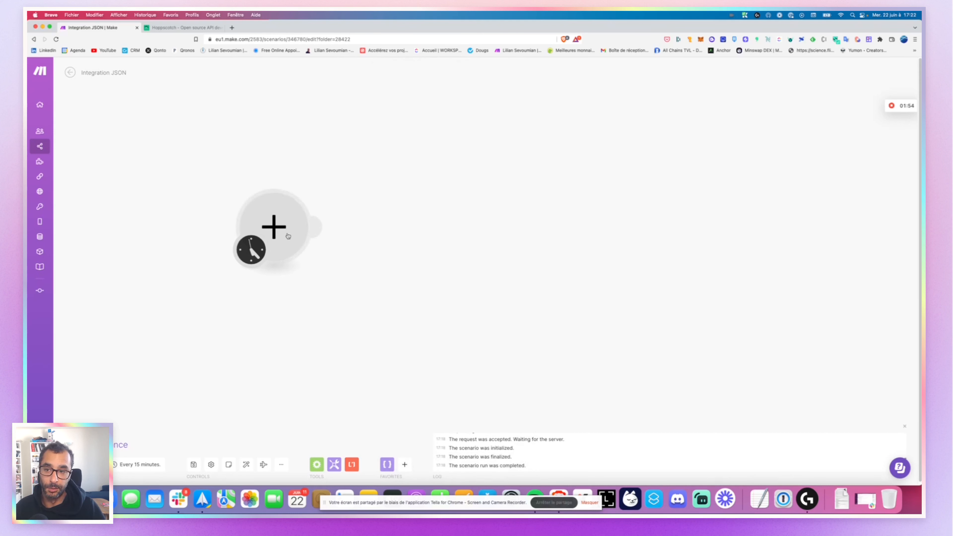
pyautogui.click(285, 213)
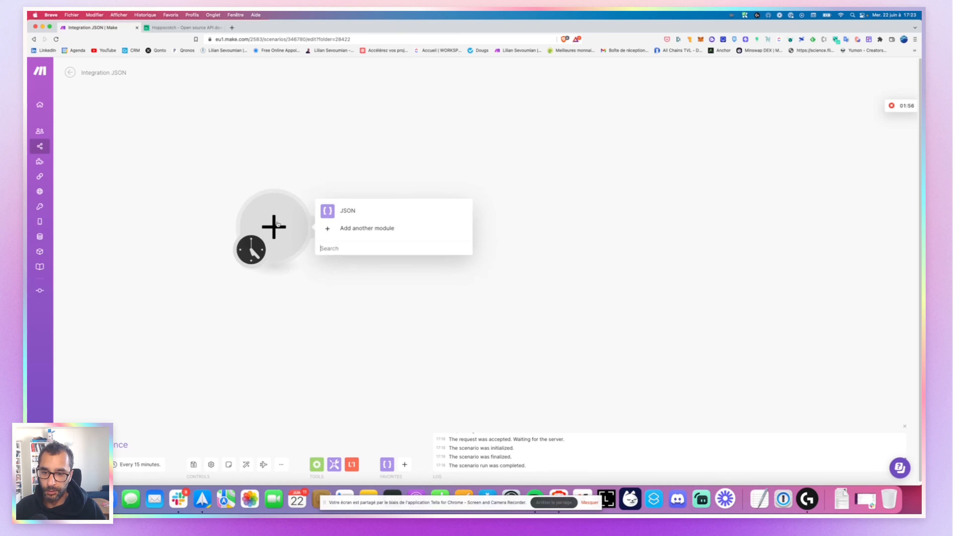
pyautogui.click(356, 213)
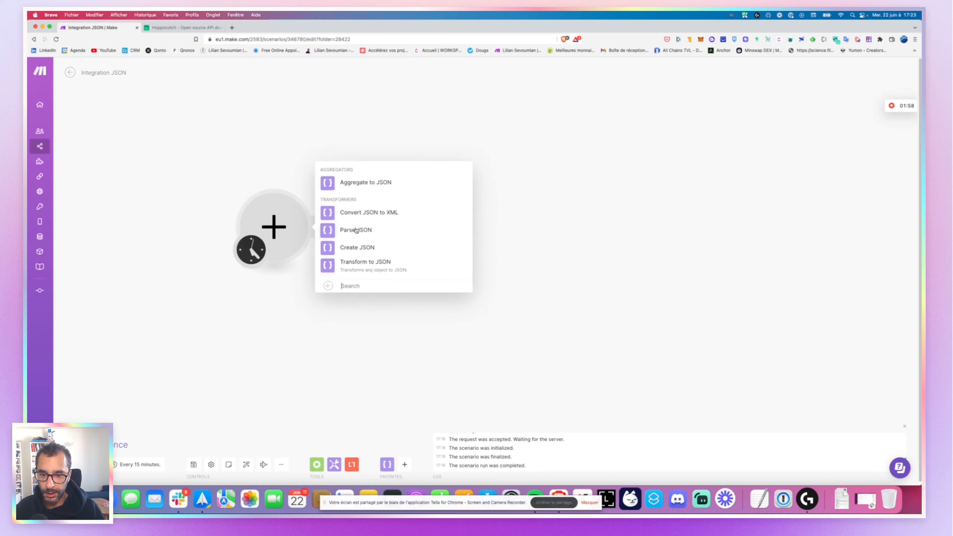
pyautogui.click(356, 247)
pyautogui.click(441, 257)
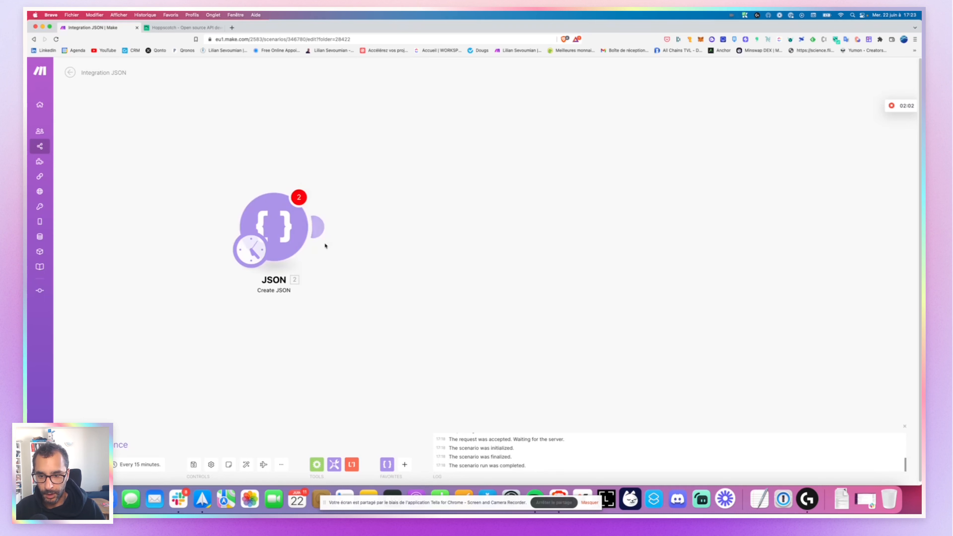
pyautogui.rightClick(287, 230)
pyautogui.click(307, 325)
# Add a Parse JSON module with the copied JSON as its JSON string and run only that module
pyautogui.click(279, 229)
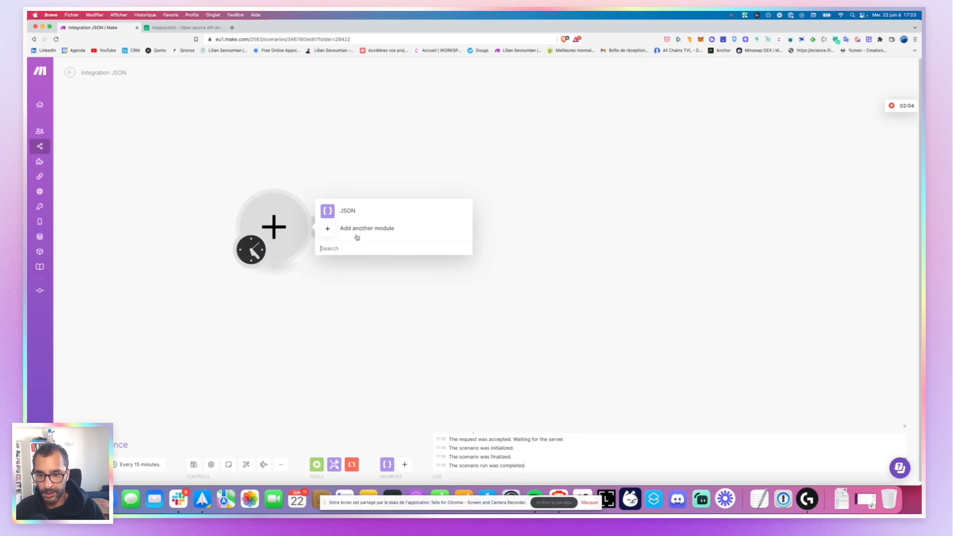
pyautogui.click(355, 218)
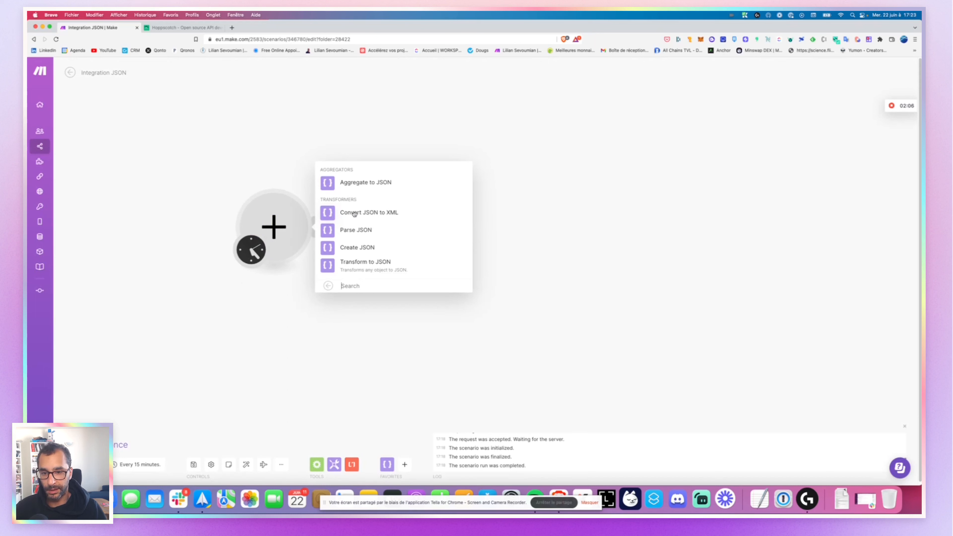
pyautogui.click(355, 230)
pyautogui.click(352, 257)
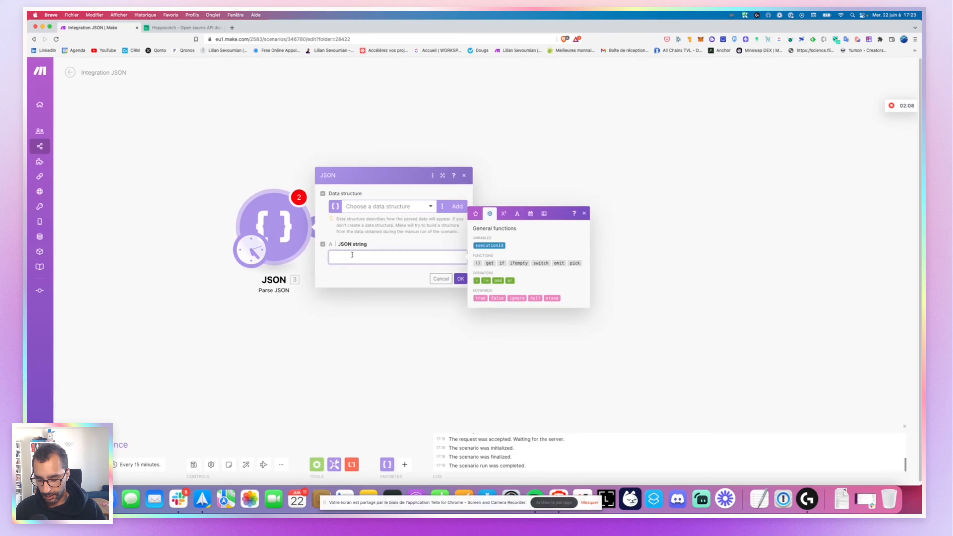
pyautogui.press('super+v')
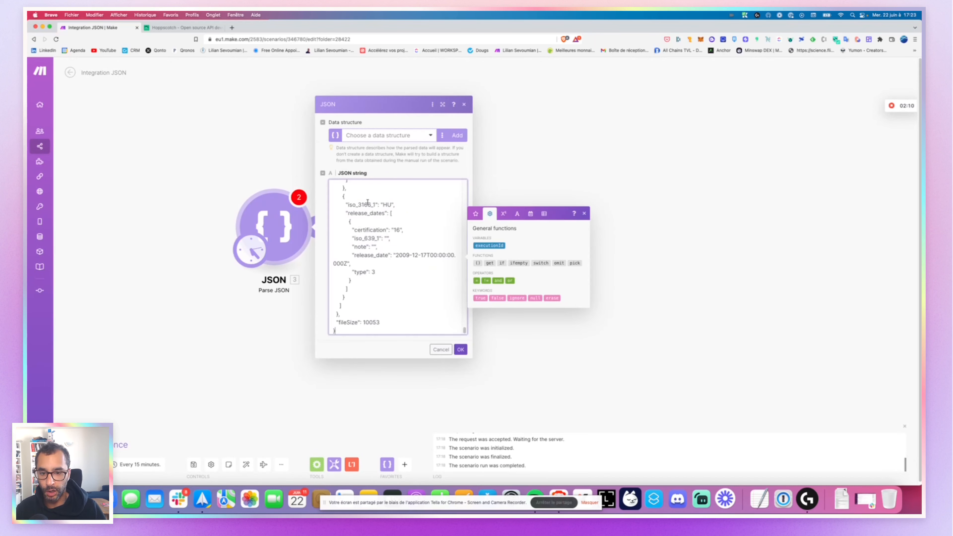
pyautogui.click(461, 349)
pyautogui.rightClick(282, 233)
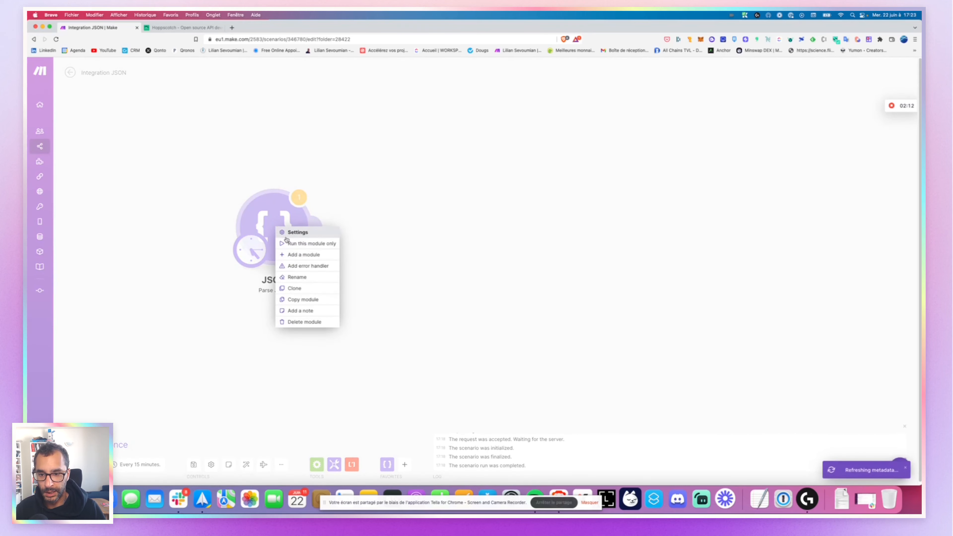
pyautogui.click(300, 244)
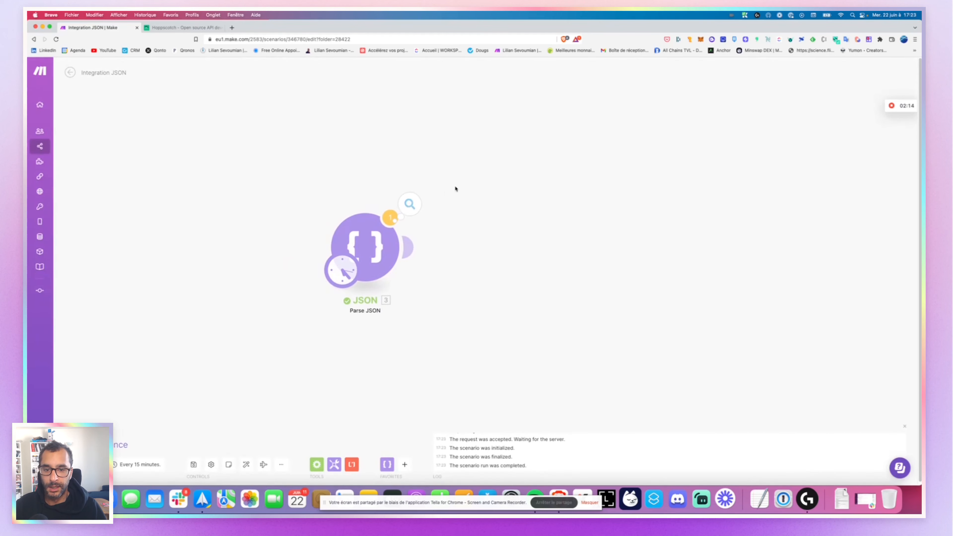
# Examine the module's output bundle, expanding the results array down to the first result's iso_3166_1 and its release_dates certification
pyautogui.click(410, 204)
pyautogui.click(453, 230)
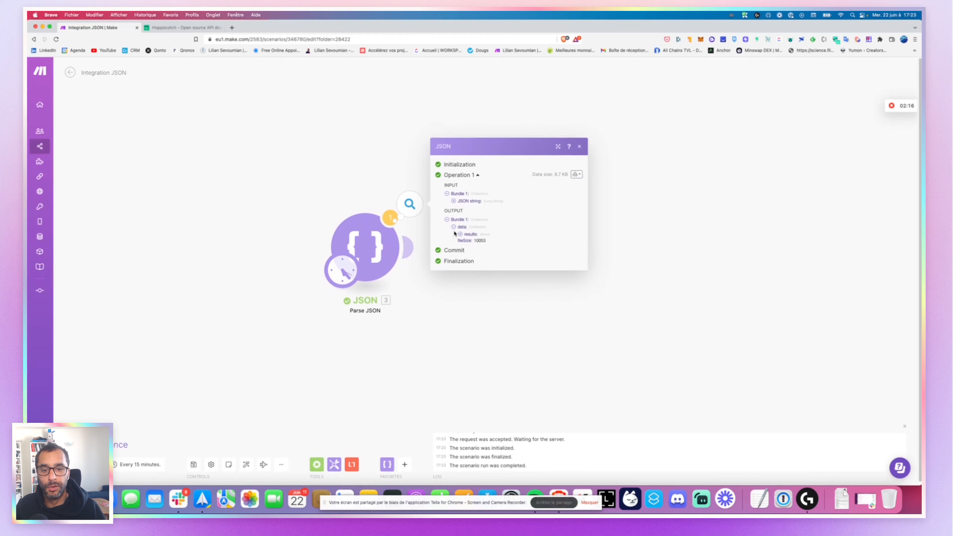
pyautogui.click(459, 237)
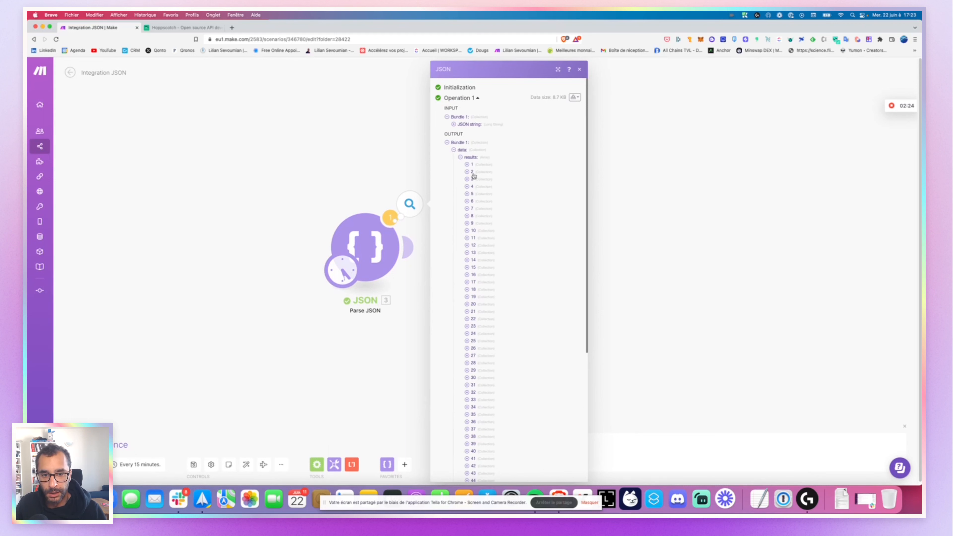
pyautogui.click(467, 167)
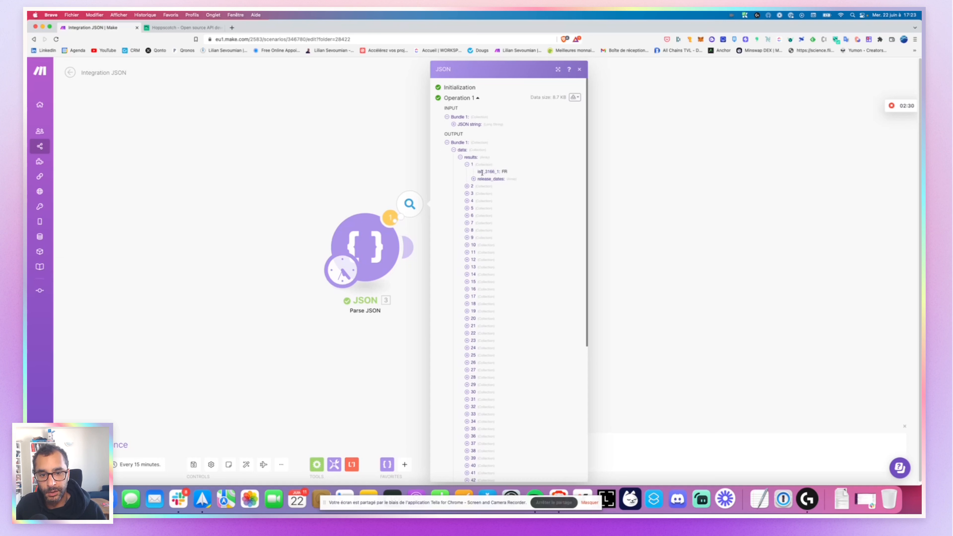
pyautogui.doubleClick(482, 173)
pyautogui.click(502, 172)
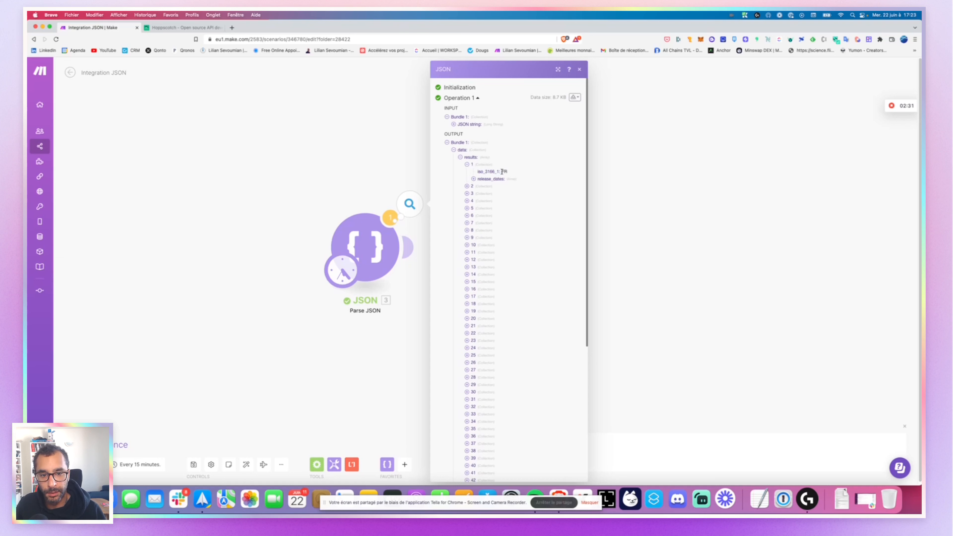
pyautogui.click(486, 180)
pyautogui.click(485, 187)
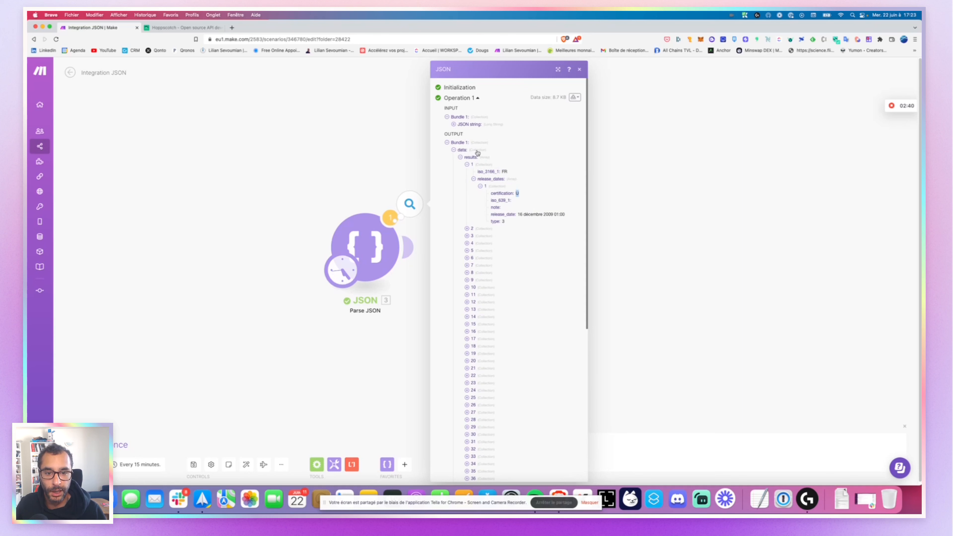
pyautogui.click(410, 204)
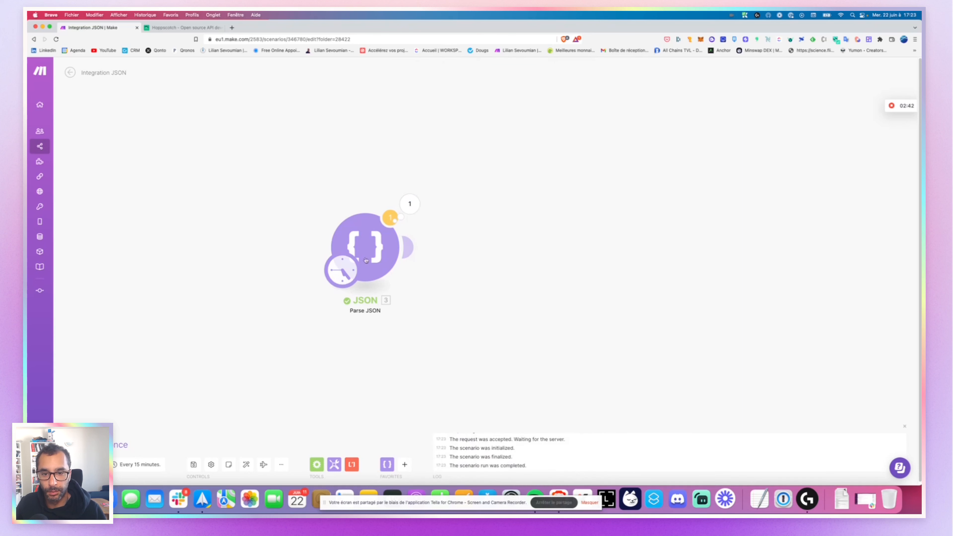
# Set the first result's iso_3166_1 to VF in the Parse JSON module's JSON string
pyautogui.click(362, 240)
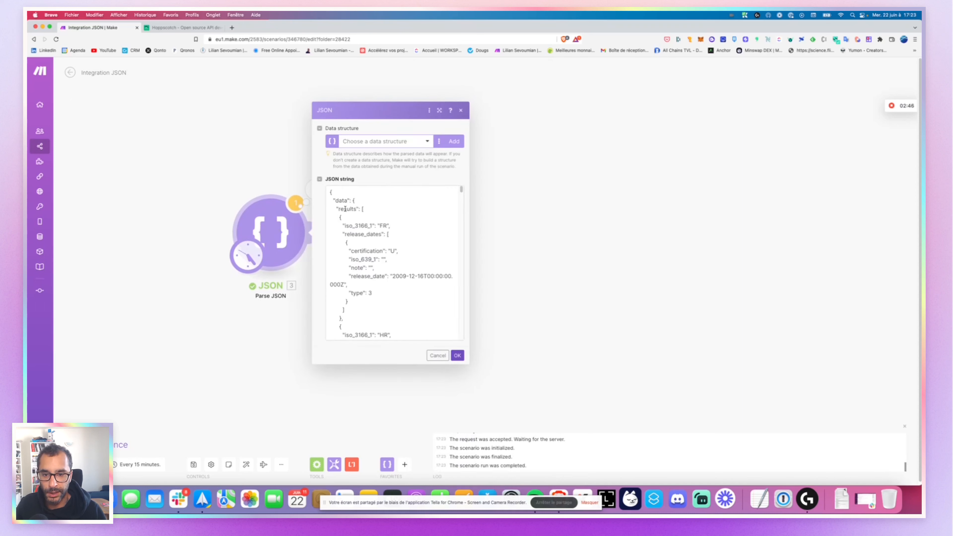
pyautogui.click(381, 227)
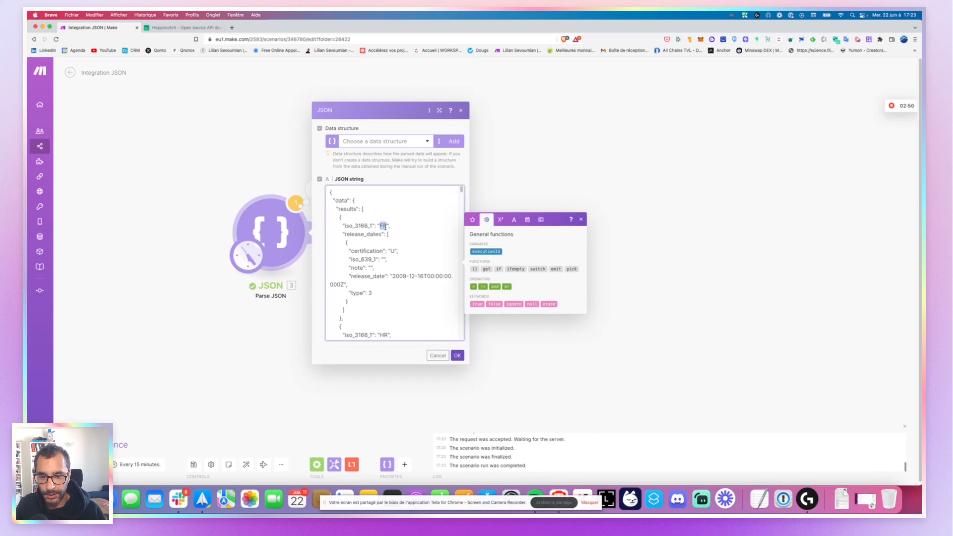
pyautogui.press('capslock')
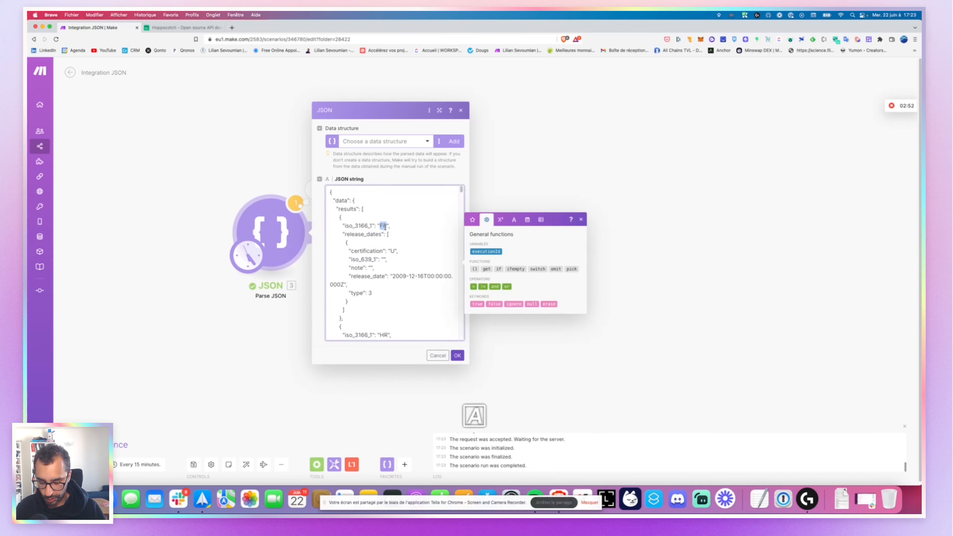
pyautogui.write('VF')
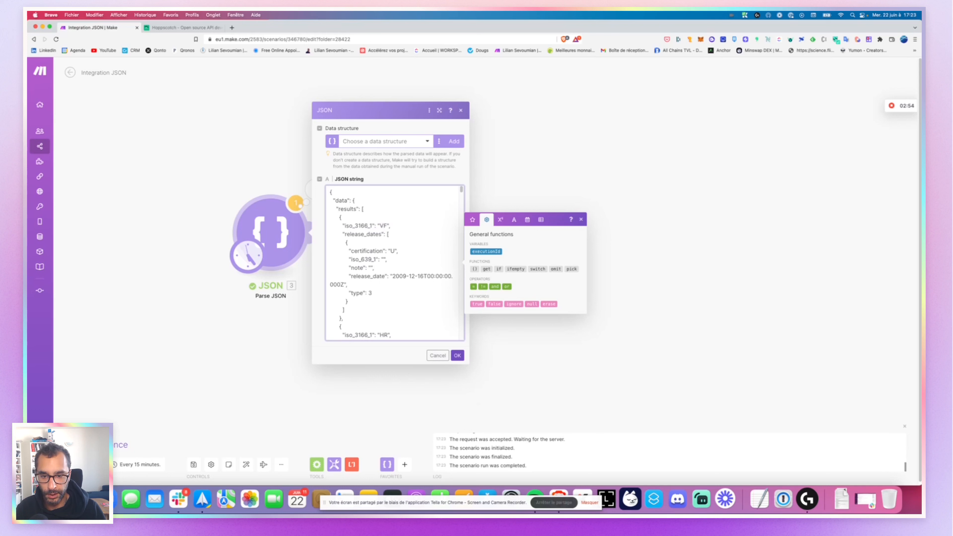
pyautogui.press('capslock')
# Set the RO result's iso_3166_1 to FR and its certification to A in the JSON string, and save the module
pyautogui.scroll(-5, 396, 236)
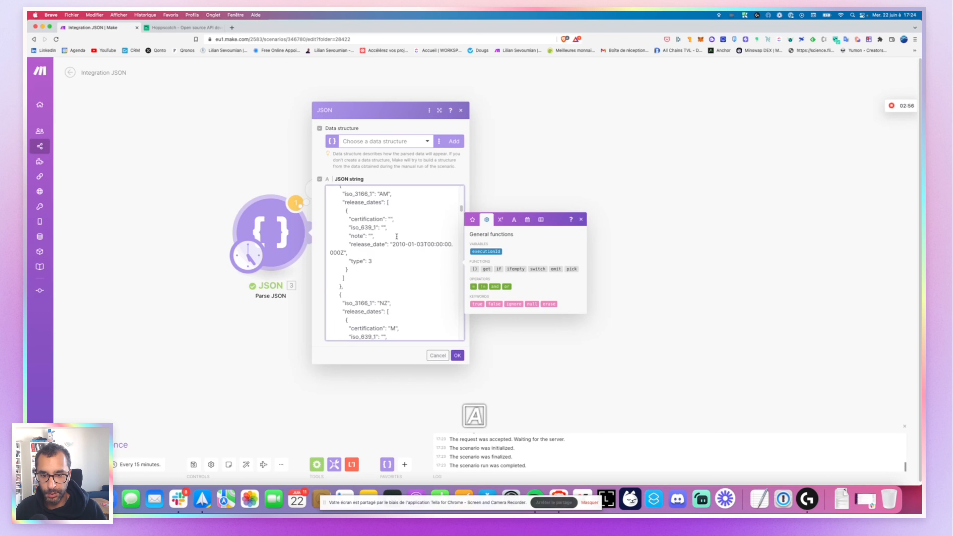
pyautogui.scroll(-3, 396, 236)
pyautogui.scroll(1, 397, 236)
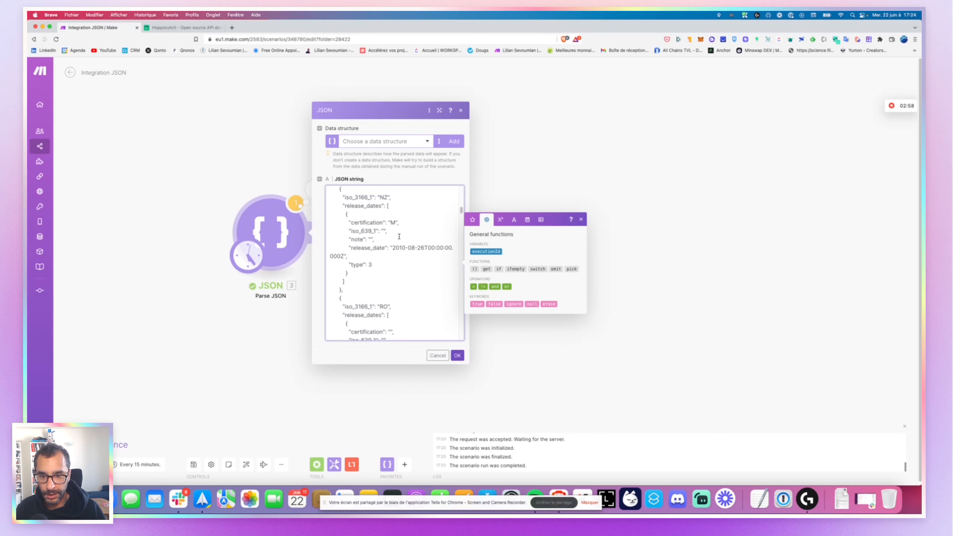
pyautogui.scroll(-5, 393, 260)
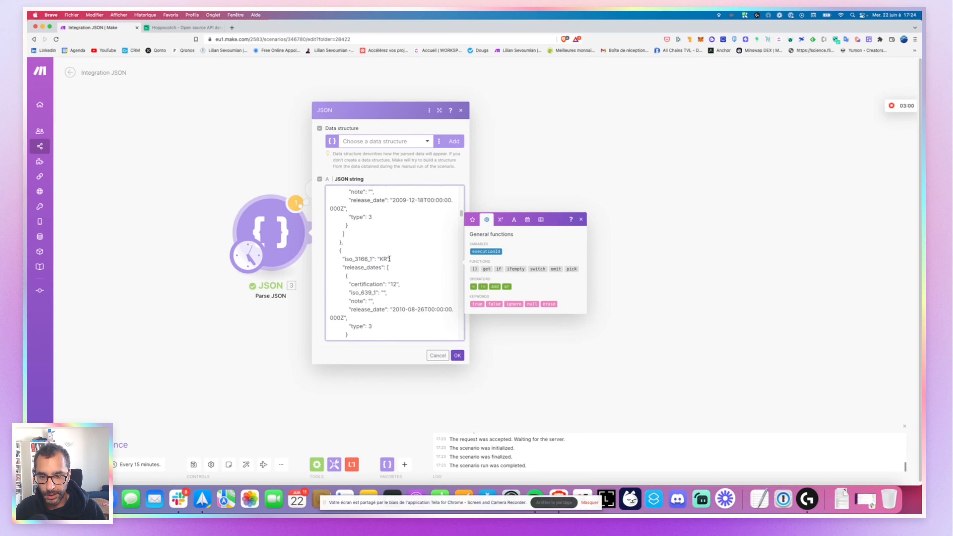
pyautogui.scroll(3, 390, 258)
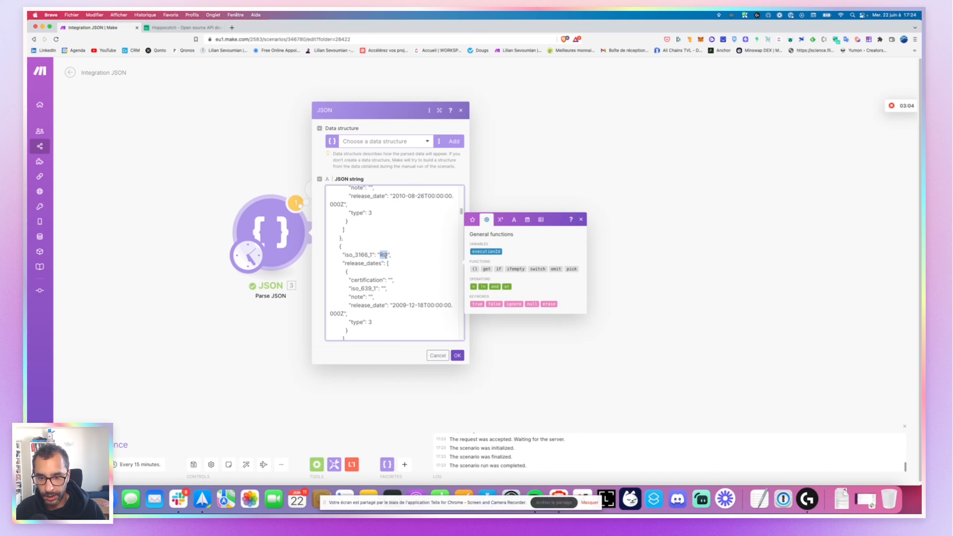
pyautogui.write('FR')
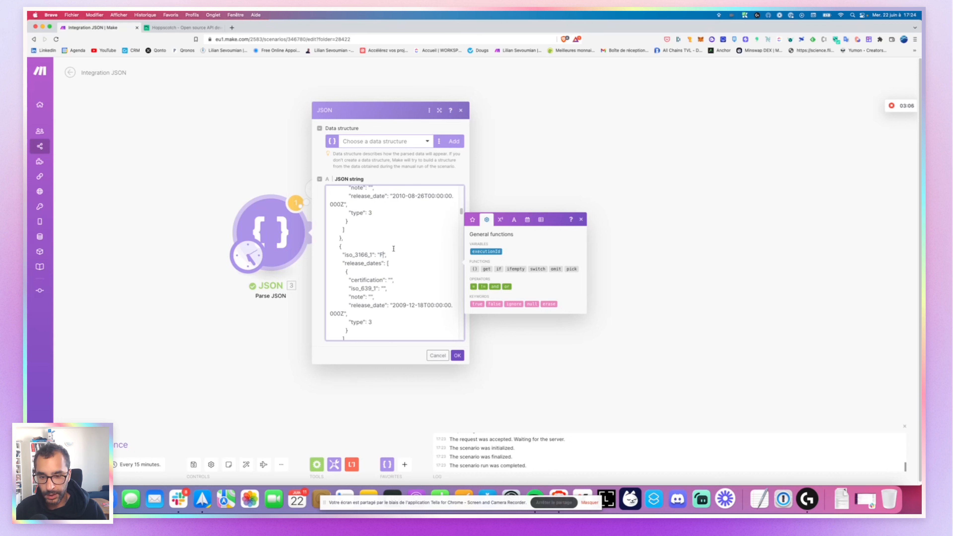
pyautogui.press('capslock')
pyautogui.press('capslock')
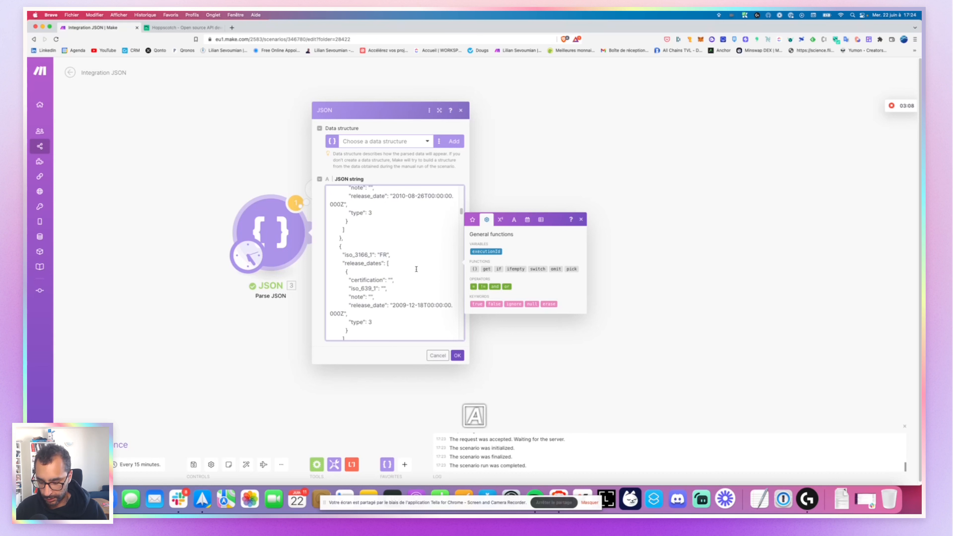
pyautogui.press('capslock')
pyautogui.click(457, 355)
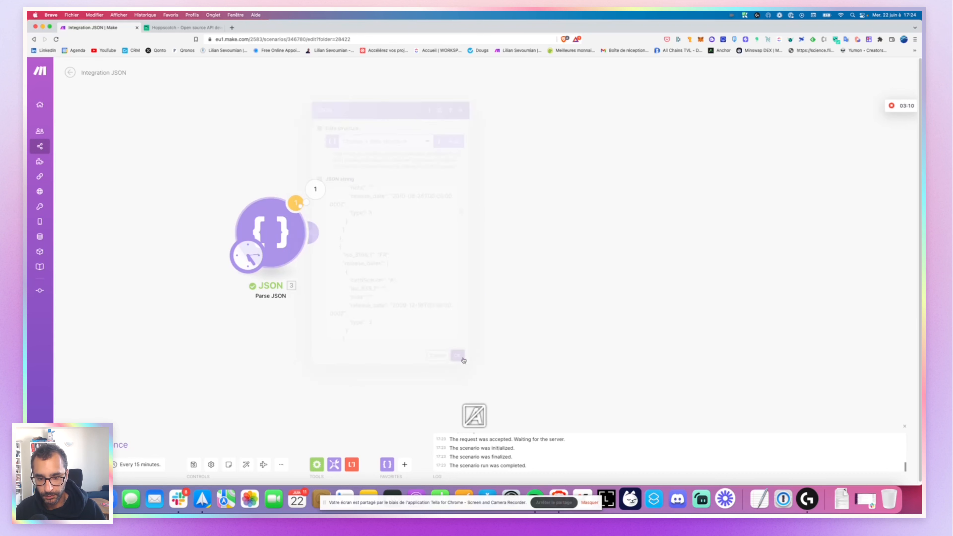
# Run only the Parse JSON module and open its output bundle down to the results array
pyautogui.rightClick(284, 237)
pyautogui.click(293, 256)
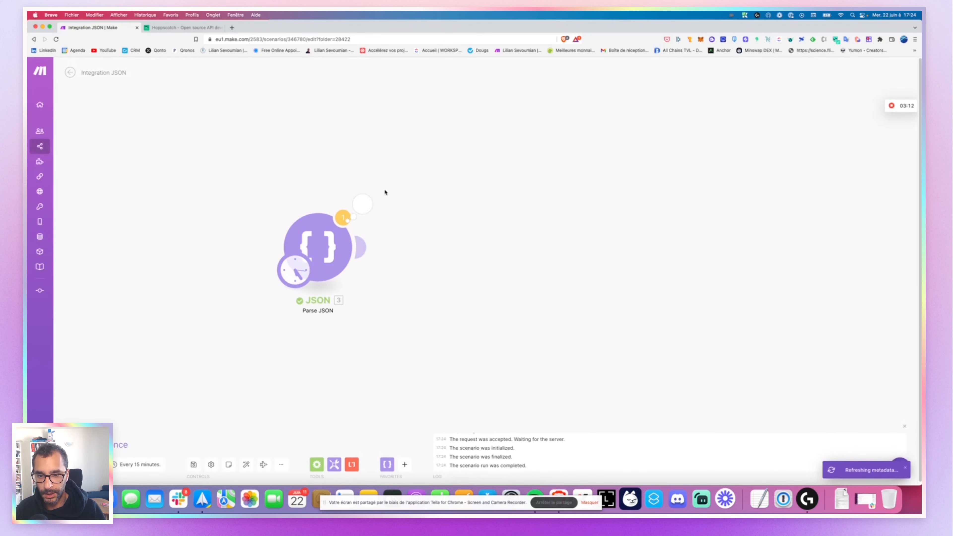
pyautogui.click(362, 204)
pyautogui.click(406, 230)
pyautogui.click(413, 238)
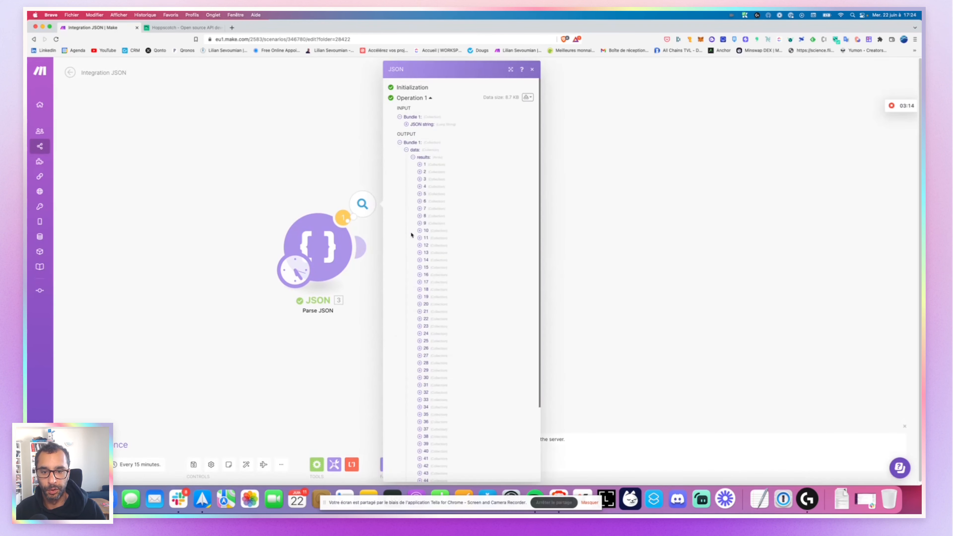
# Look through results 1 to 12 of the output one by one for the entry whose iso_3166_1 is FR
pyautogui.click(420, 165)
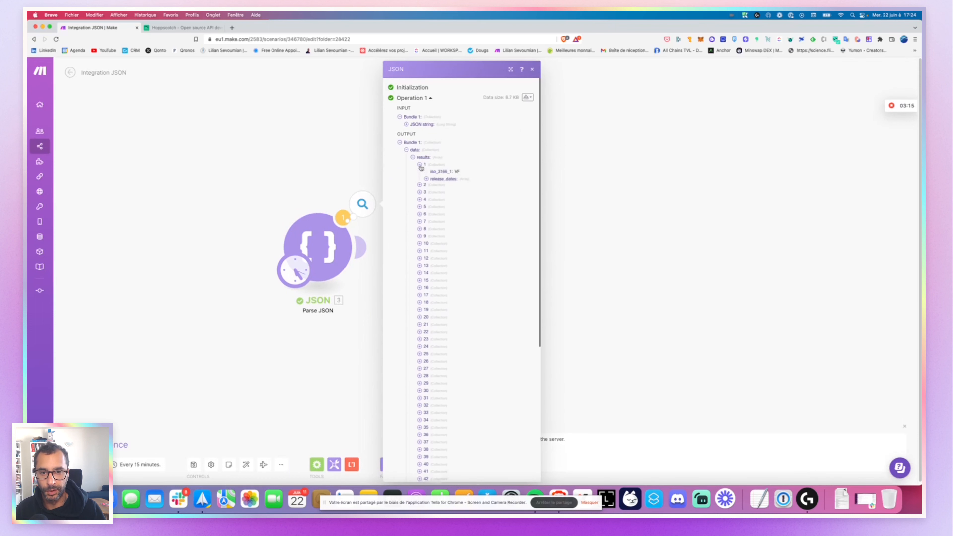
pyautogui.click(426, 179)
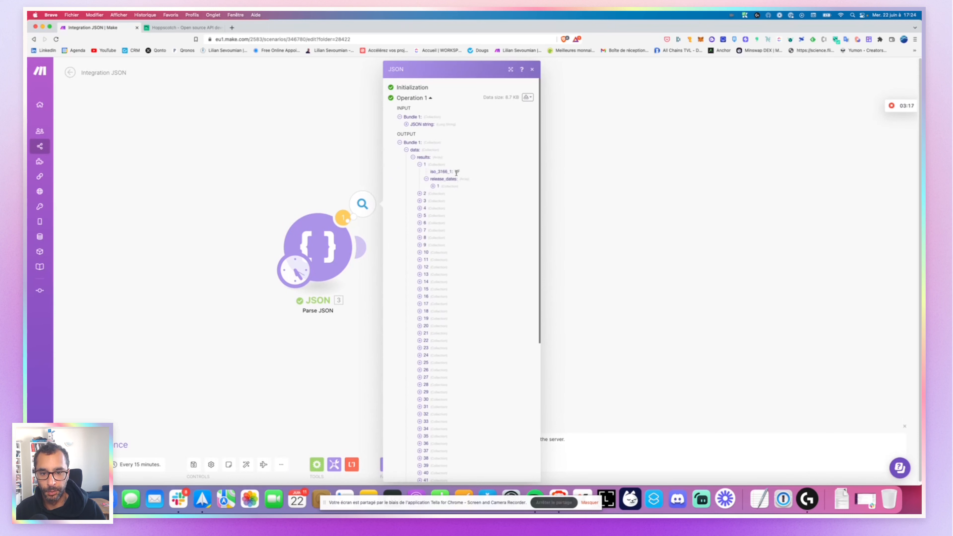
pyautogui.click(419, 193)
pyautogui.click(420, 215)
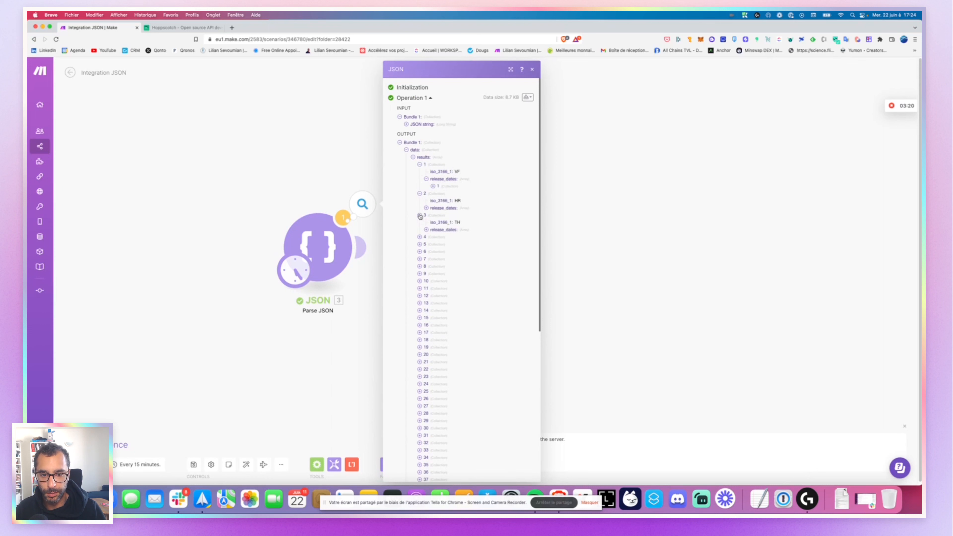
pyautogui.click(420, 237)
pyautogui.click(420, 259)
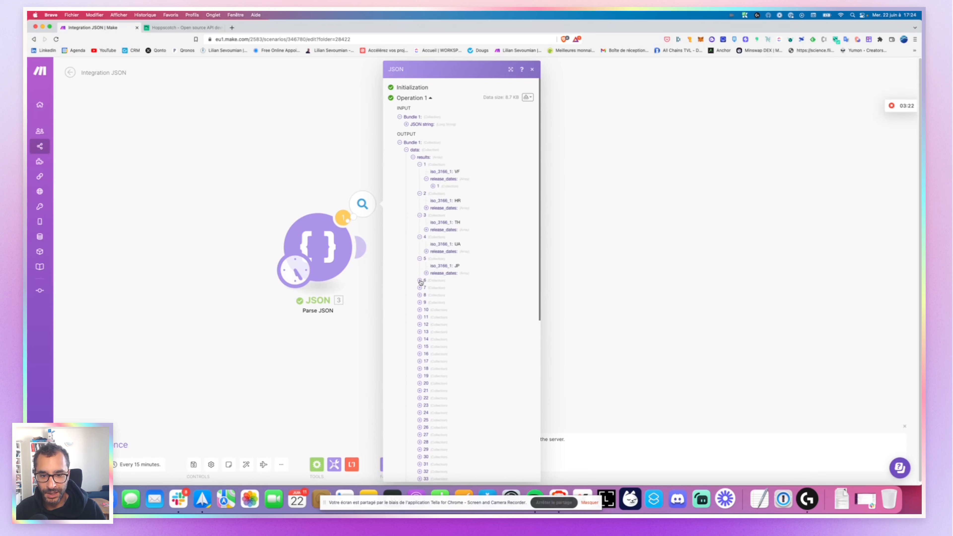
pyautogui.click(420, 281)
pyautogui.click(420, 302)
pyautogui.scroll(-1, 422, 312)
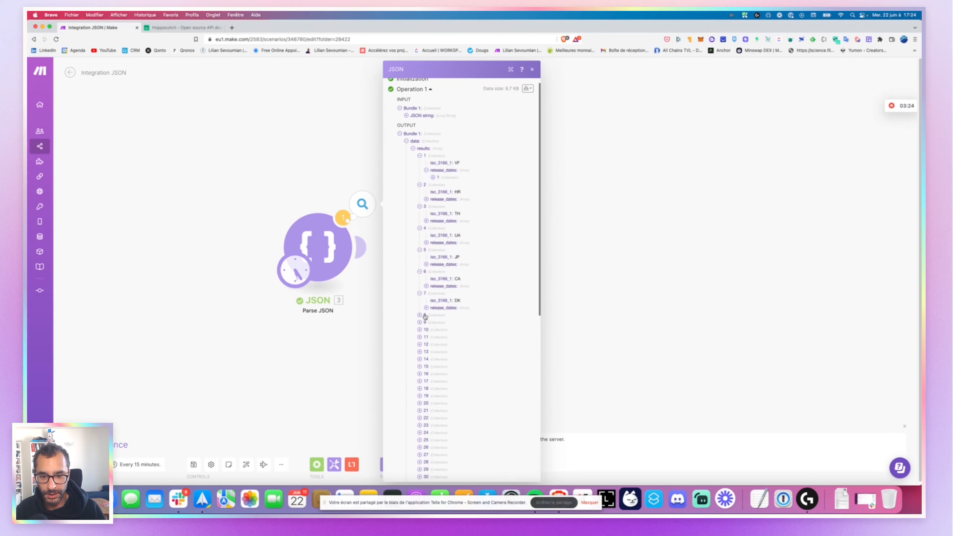
pyautogui.click(423, 317)
pyautogui.scroll(-2, 425, 312)
pyautogui.click(420, 307)
pyautogui.scroll(-2, 420, 308)
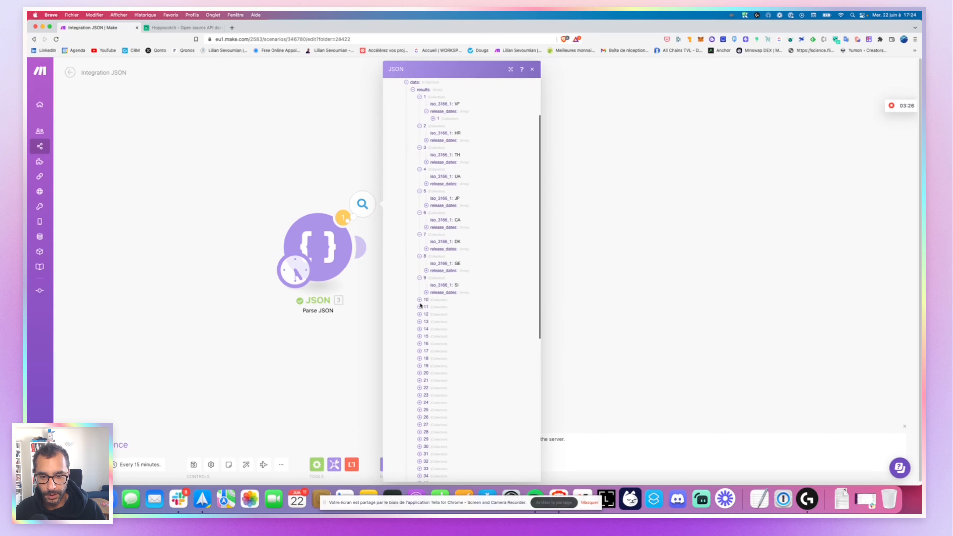
pyautogui.click(419, 299)
pyautogui.click(419, 321)
pyautogui.scroll(-2, 420, 316)
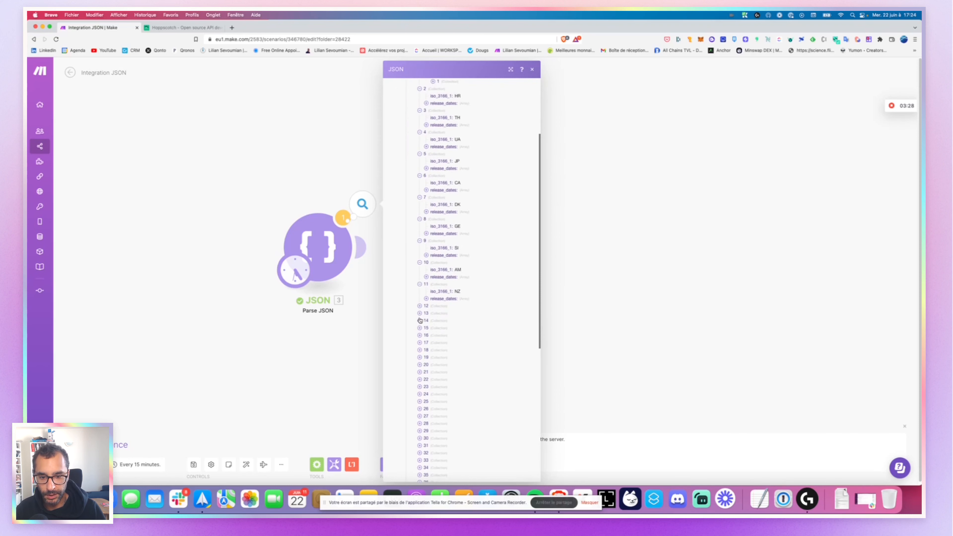
pyautogui.click(420, 306)
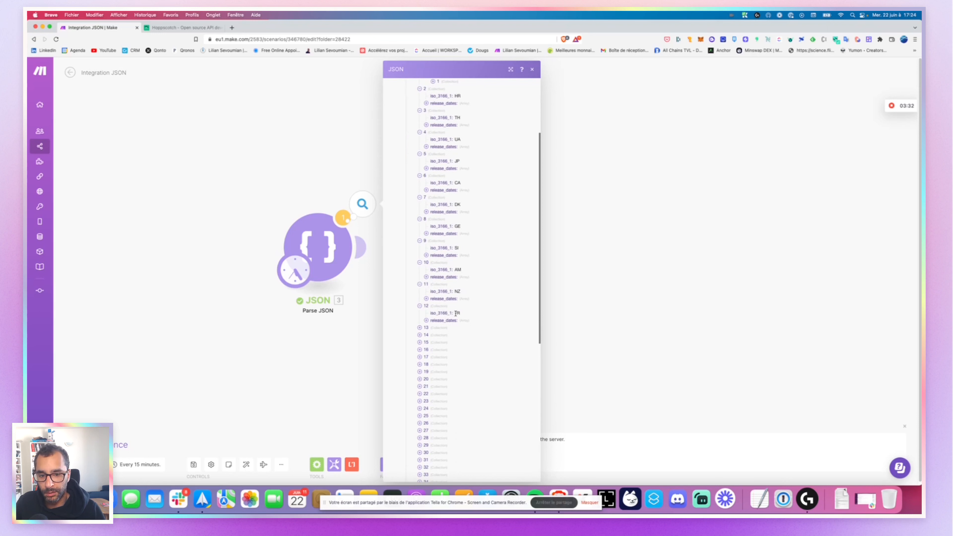
# Check the certification inside the FR result's release_dates, and close the module output
pyautogui.click(426, 320)
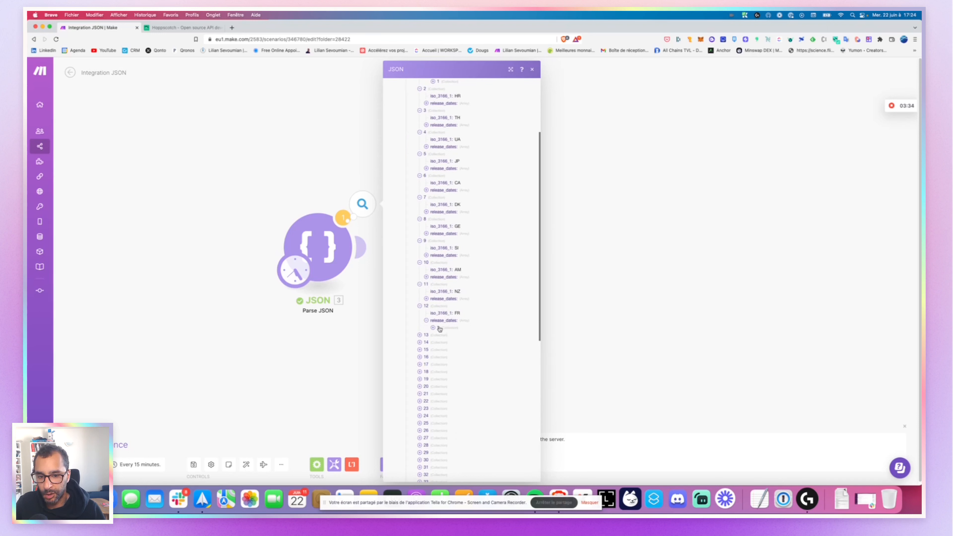
pyautogui.click(433, 328)
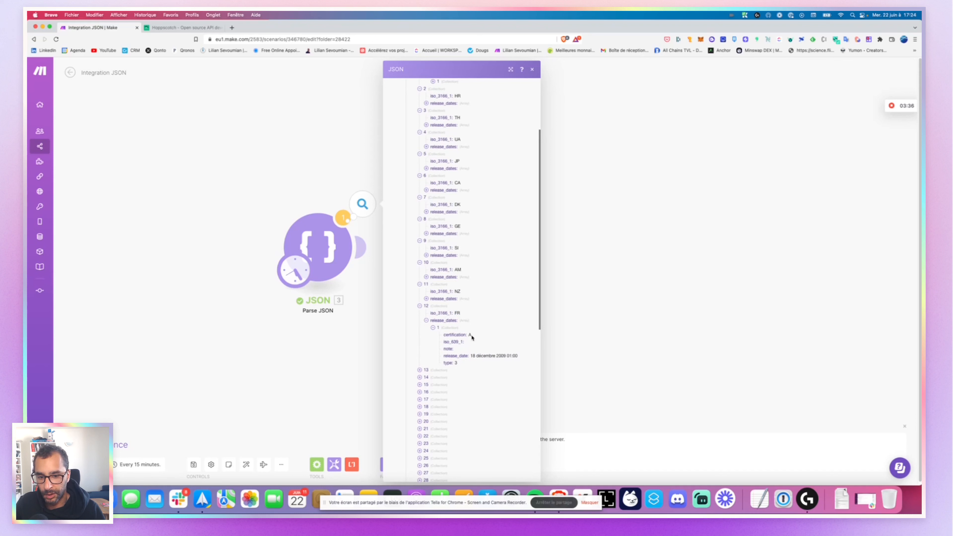
pyautogui.scroll(5, 473, 335)
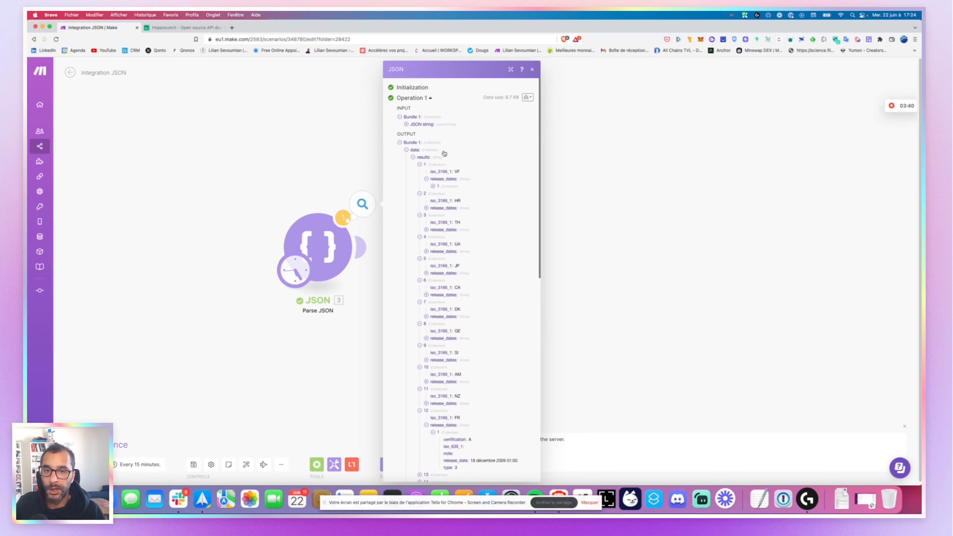
pyautogui.click(532, 69)
# Add a Tools Set variable module after the Parse JSON module
pyautogui.click(363, 246)
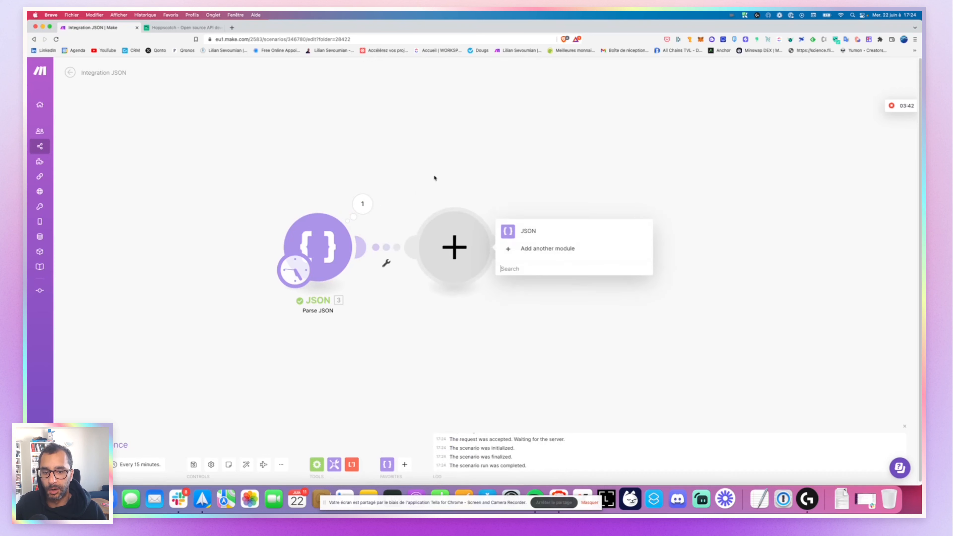
pyautogui.click(373, 266)
pyautogui.click(335, 466)
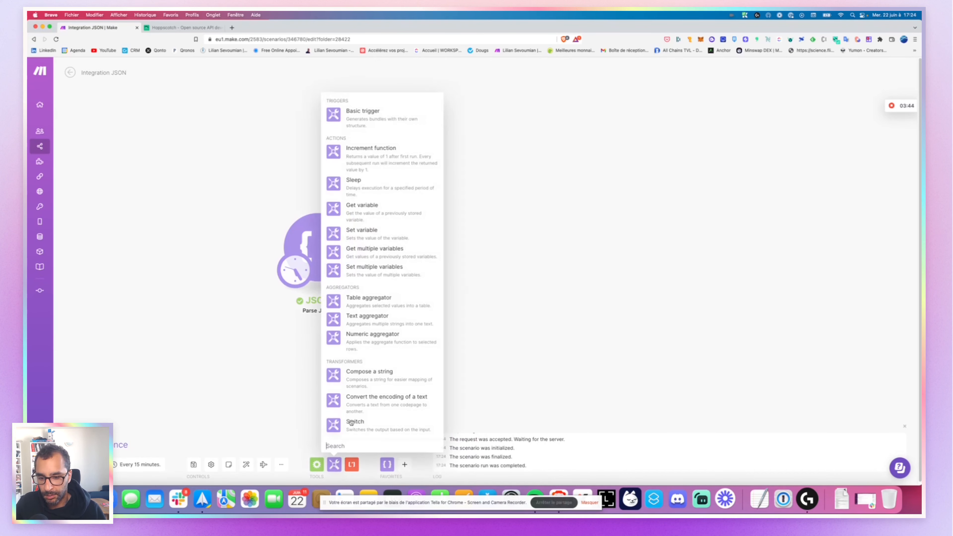
pyautogui.click(381, 240)
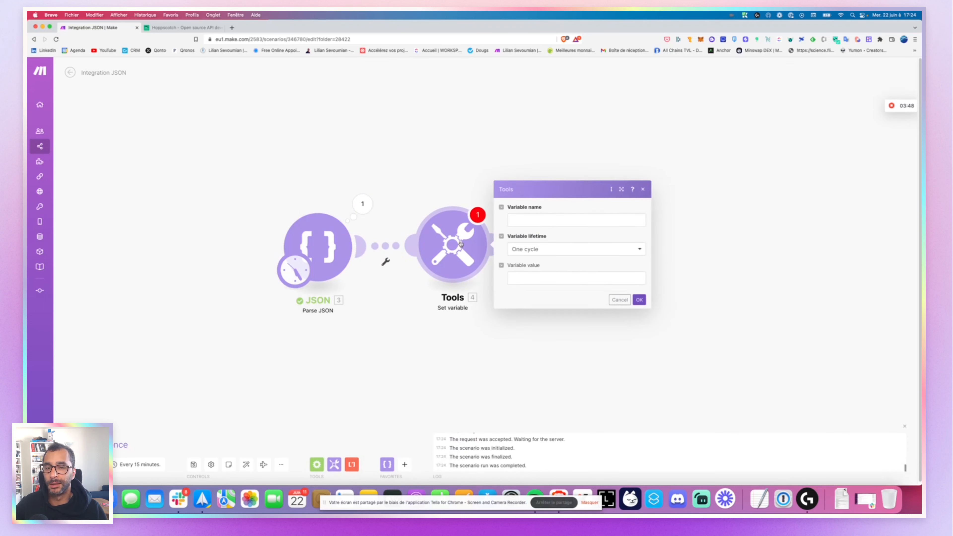
# Enter Certification as the variable name in the Set variable module
pyautogui.click(525, 219)
pyautogui.write('C')
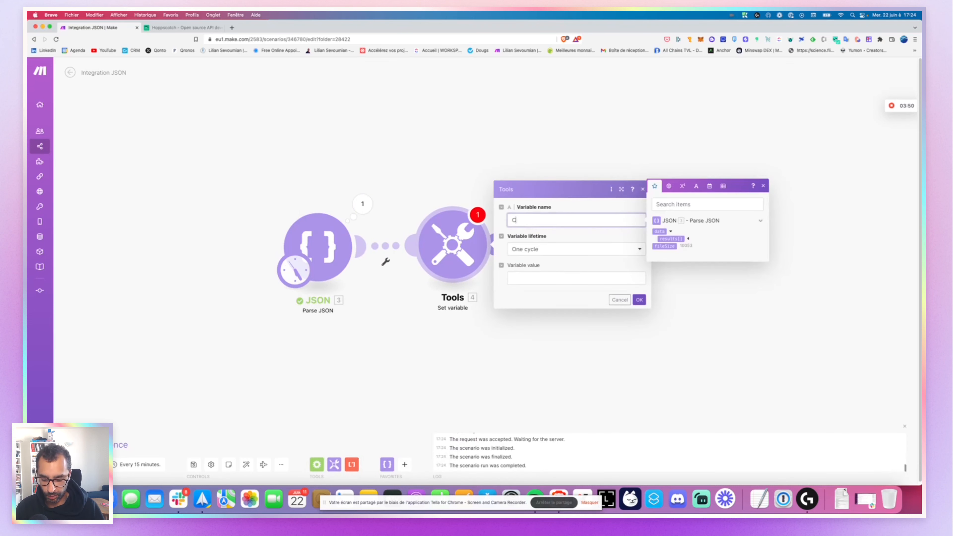
pyautogui.write('ertification')
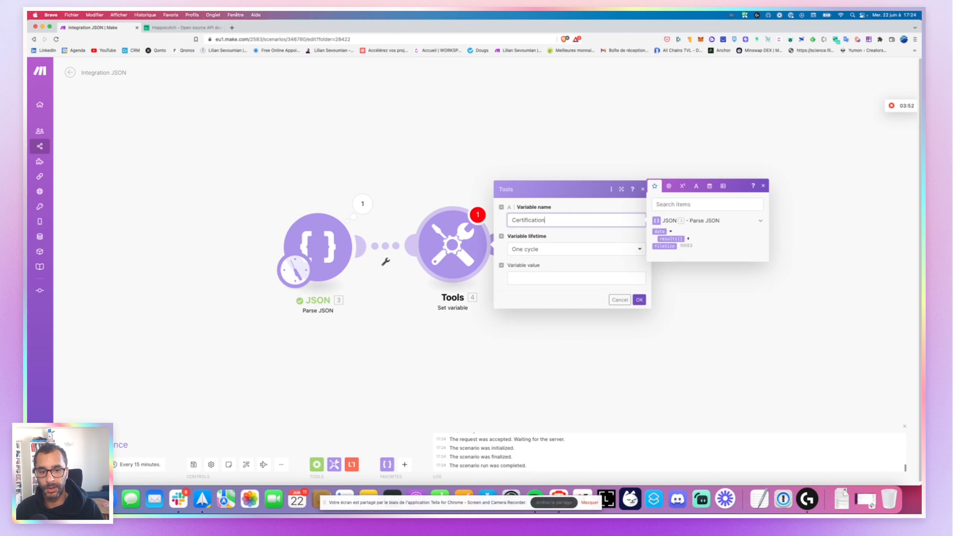
# Examine the Parse JSON fields available for the variable value, from data through results to release_dates, and leave the module settings without saving
pyautogui.click(542, 277)
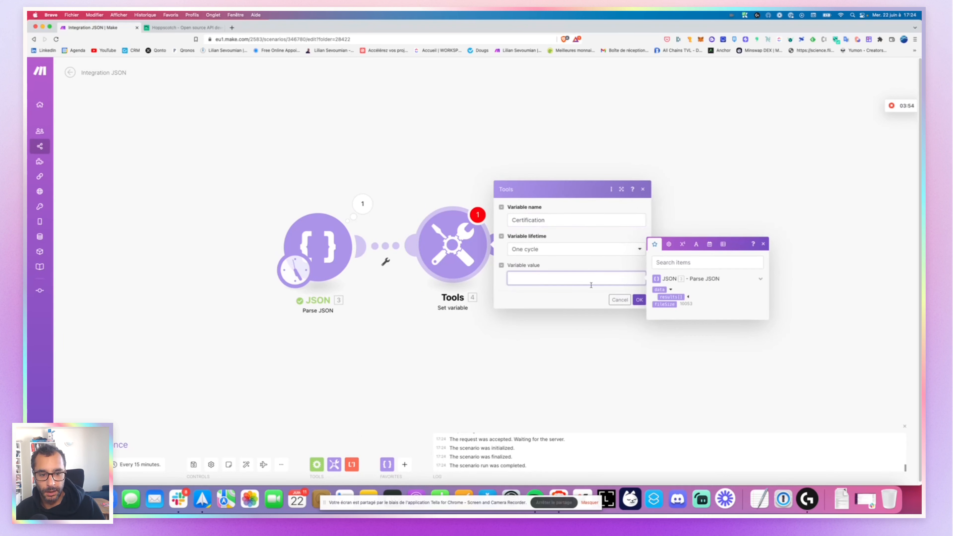
pyautogui.click(662, 292)
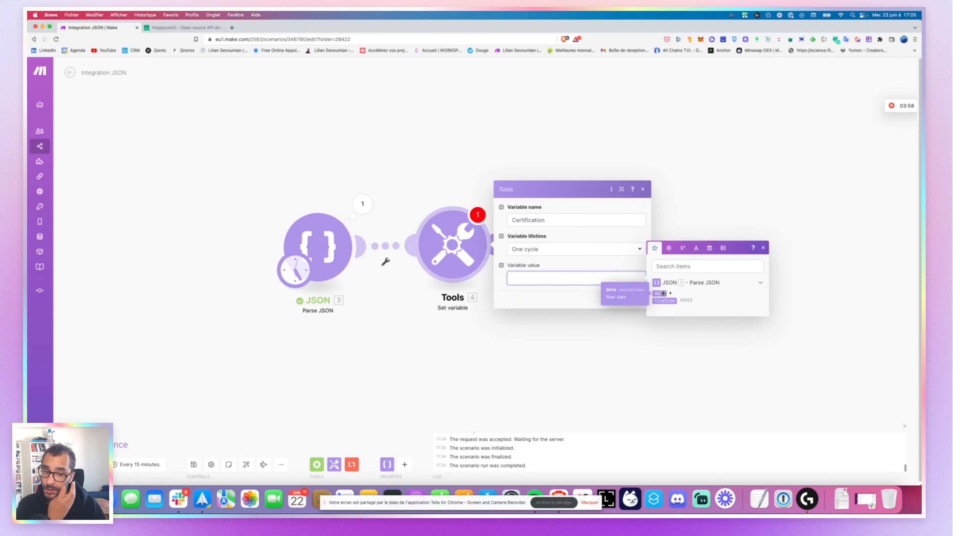
pyautogui.click(671, 295)
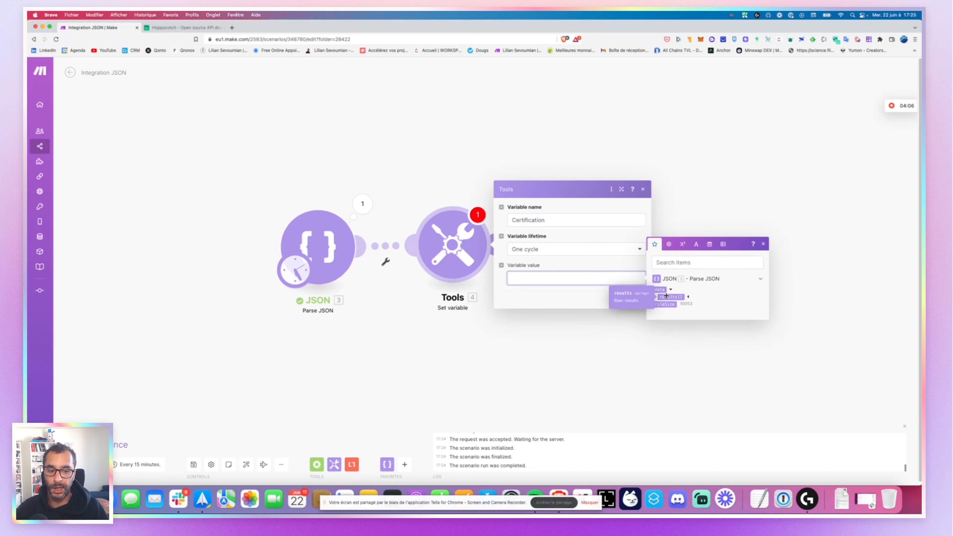
pyautogui.click(689, 298)
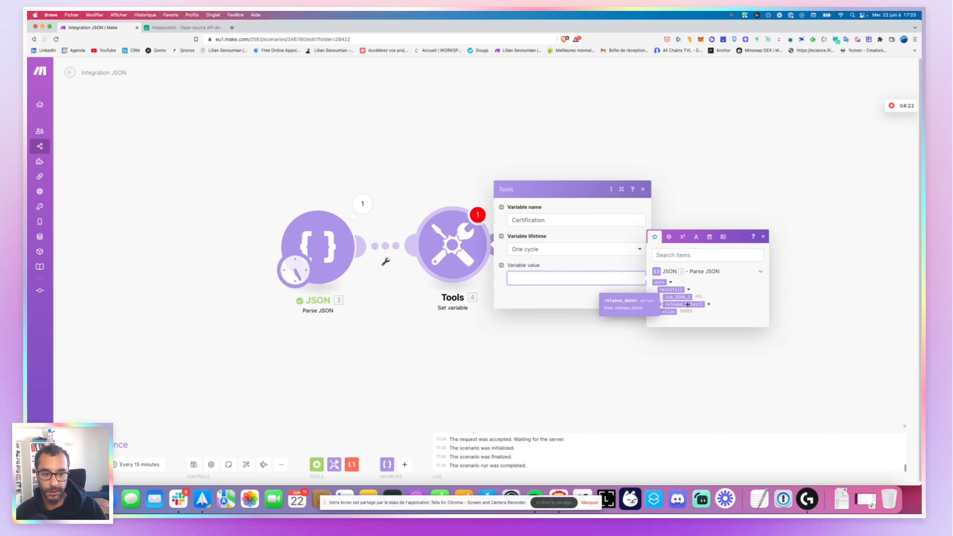
pyautogui.click(708, 304)
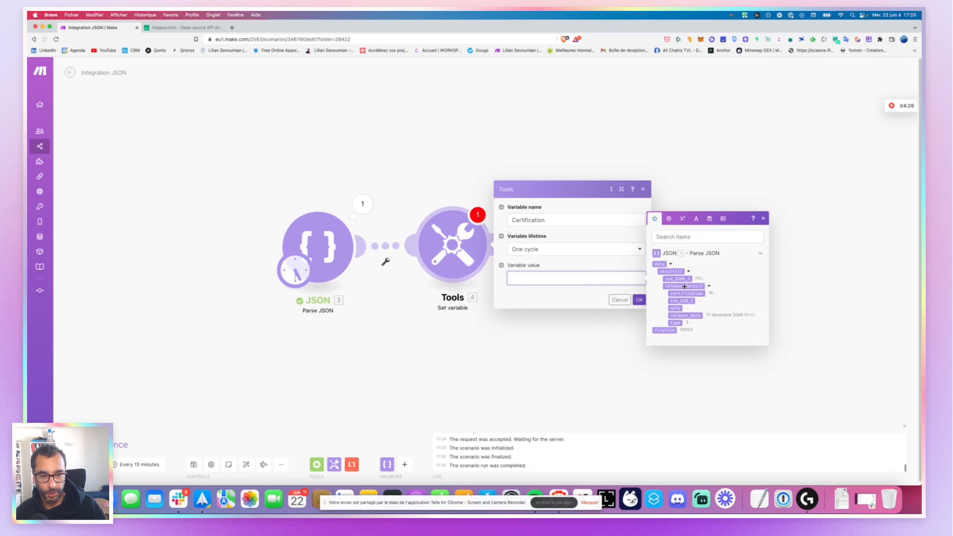
pyautogui.click(619, 300)
# Examine the first result's release_dates and its certification in the Parse JSON module's output, and close the output
pyautogui.click(362, 203)
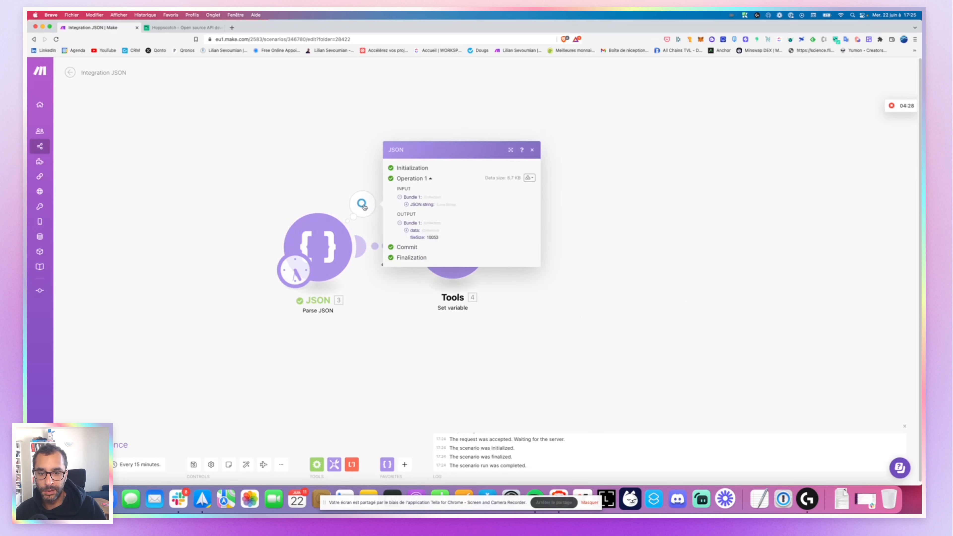
pyautogui.click(406, 230)
pyautogui.click(412, 232)
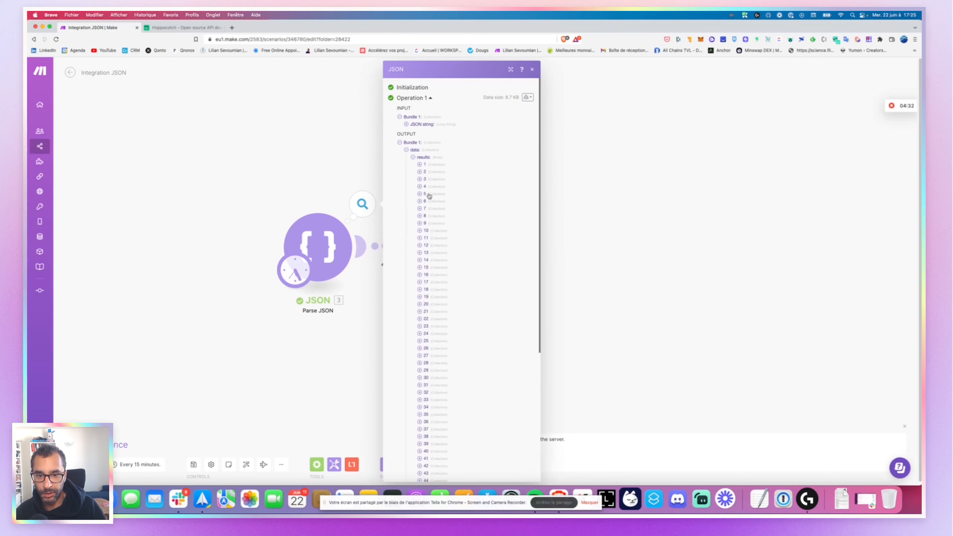
pyautogui.click(420, 164)
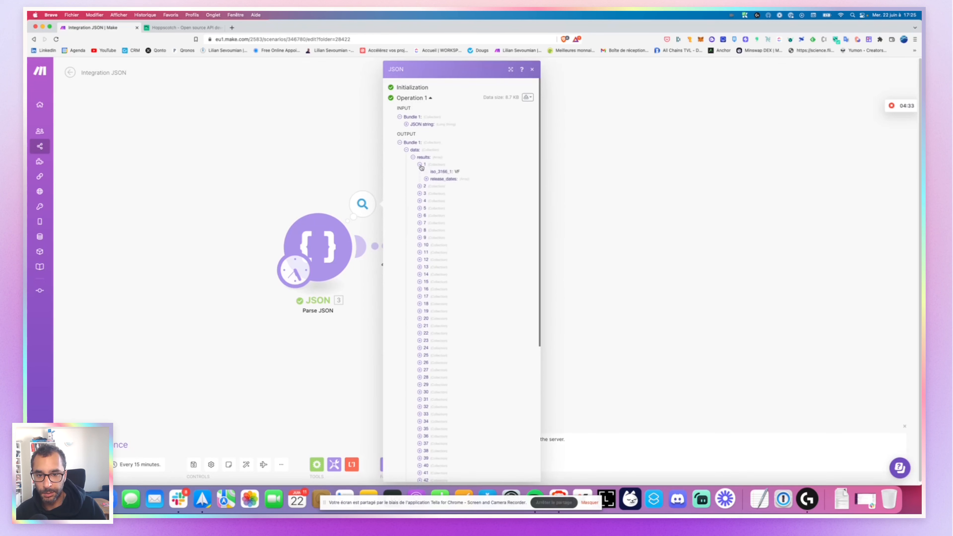
pyautogui.click(426, 179)
pyautogui.click(436, 187)
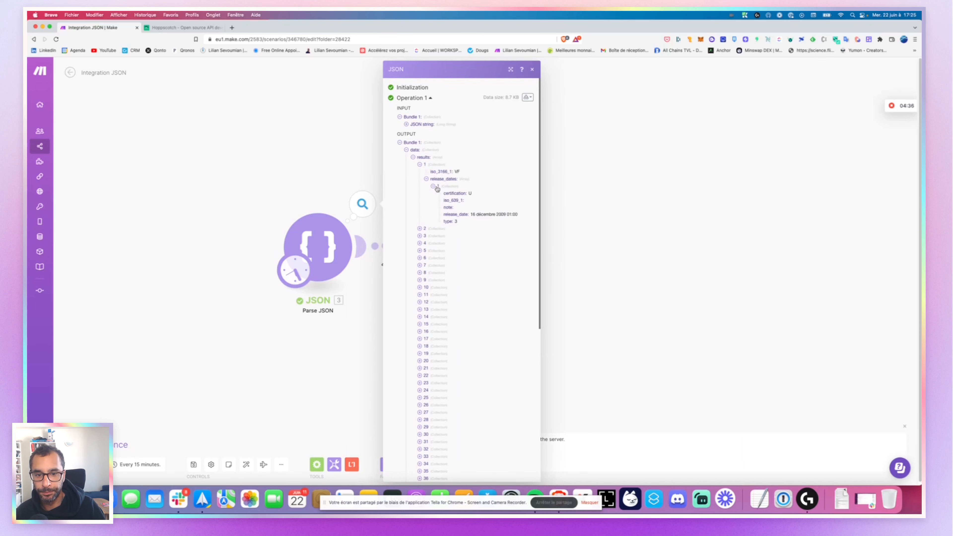
pyautogui.doubleClick(453, 194)
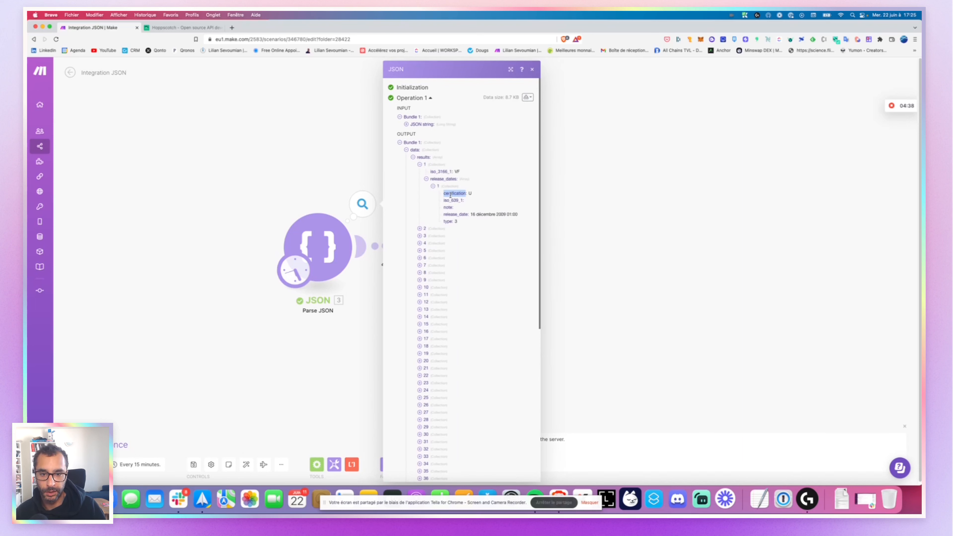
pyautogui.click(451, 194)
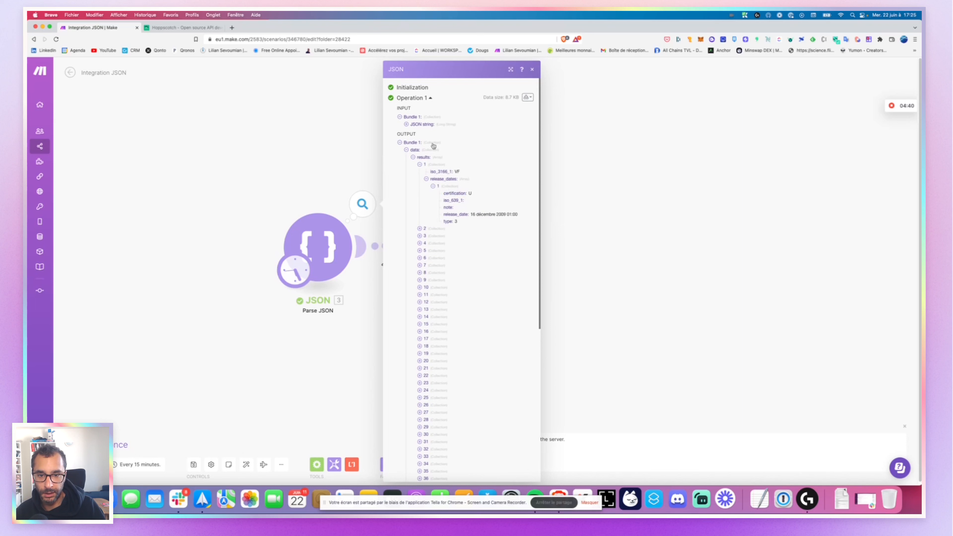
pyautogui.click(532, 69)
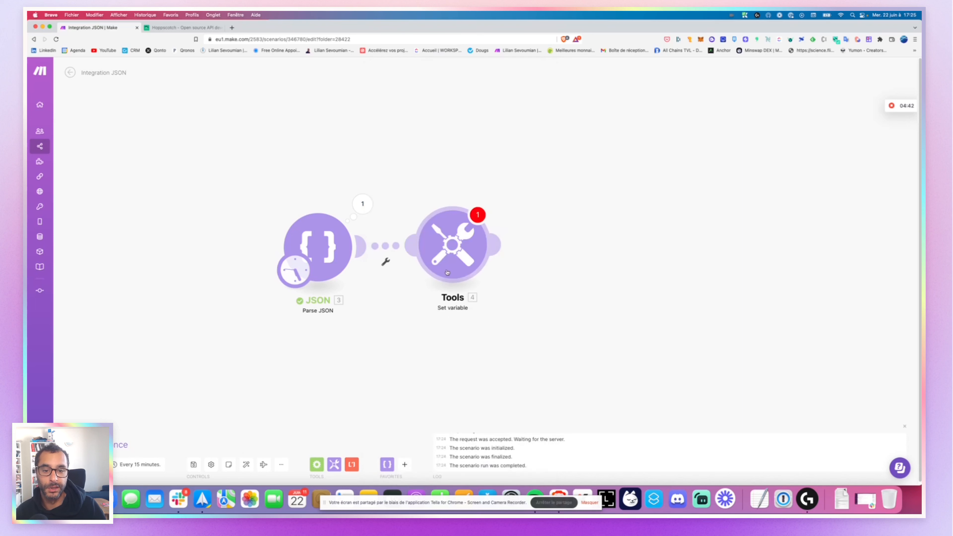
# Reopen the Set variable module's settings and enter Certifications as the variable name
pyautogui.click(452, 244)
pyautogui.click(531, 220)
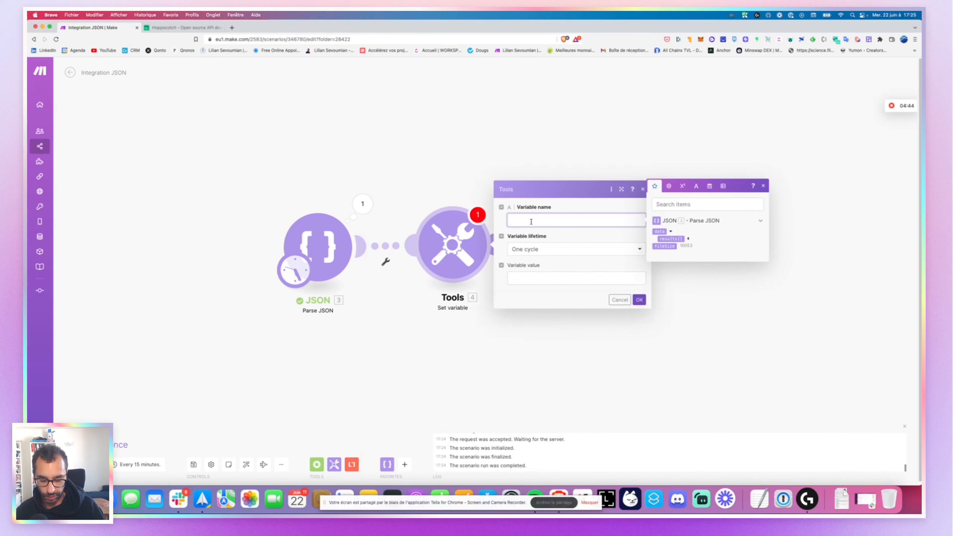
pyautogui.write('Certifications')
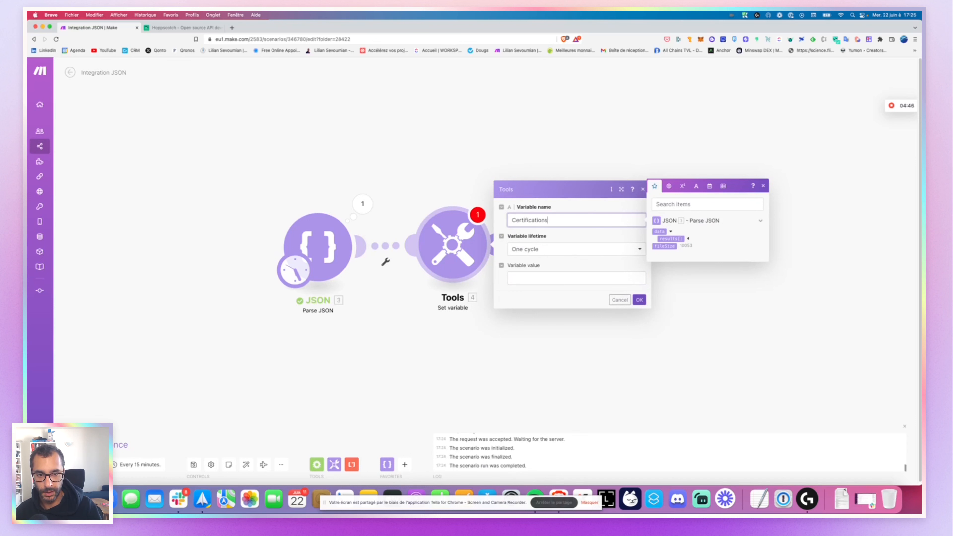
# Start the variable value with a map function that takes the Parse JSON data results array as its complex array
pyautogui.click(538, 278)
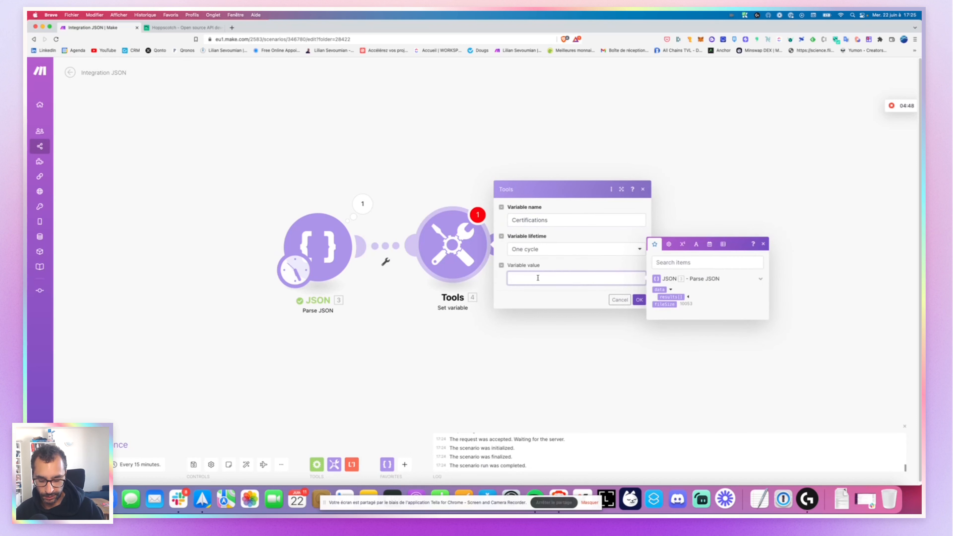
pyautogui.write('map(')
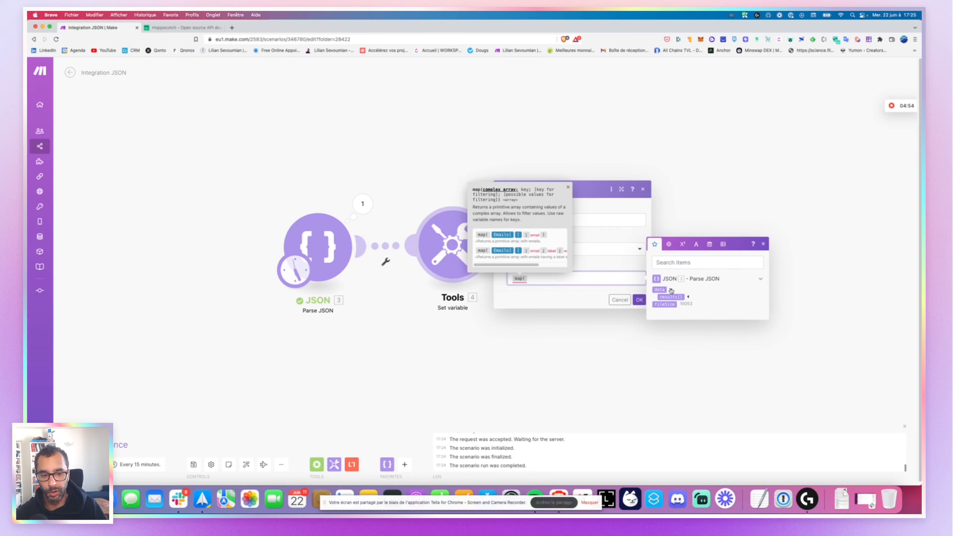
pyautogui.click(675, 296)
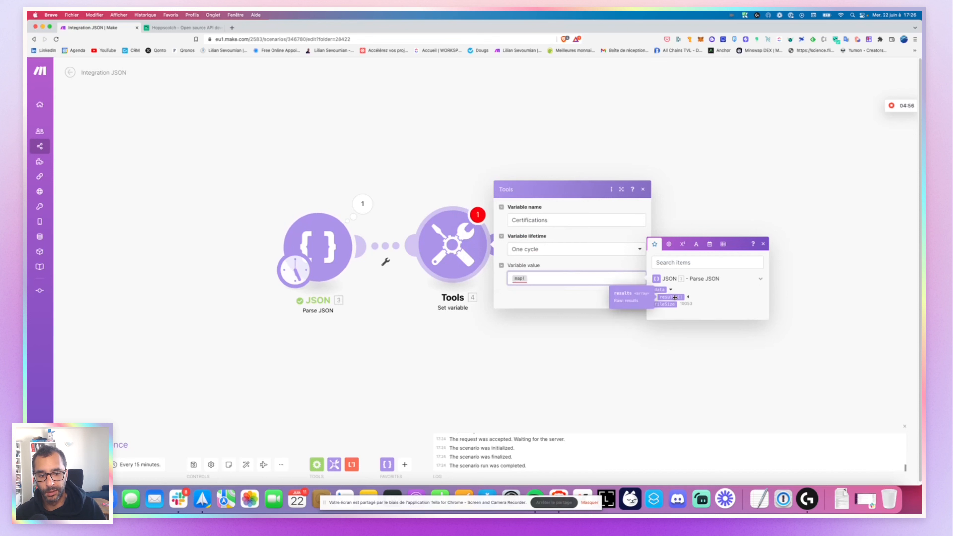
pyautogui.click(689, 297)
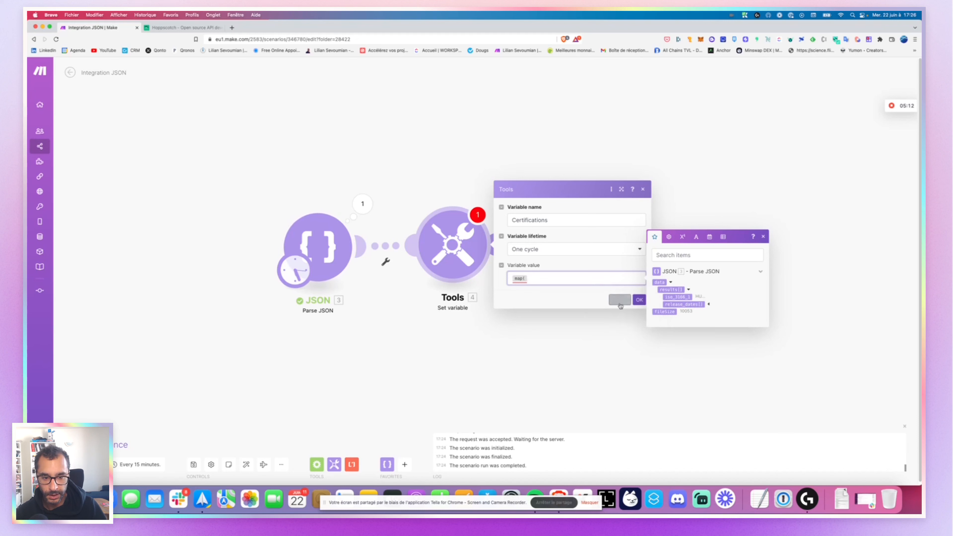
pyautogui.click(549, 282)
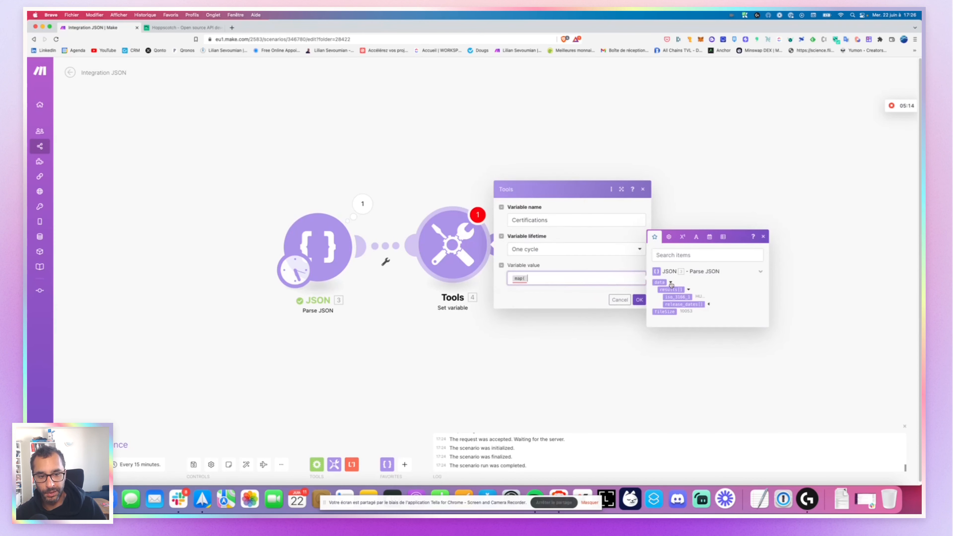
pyautogui.click(666, 289)
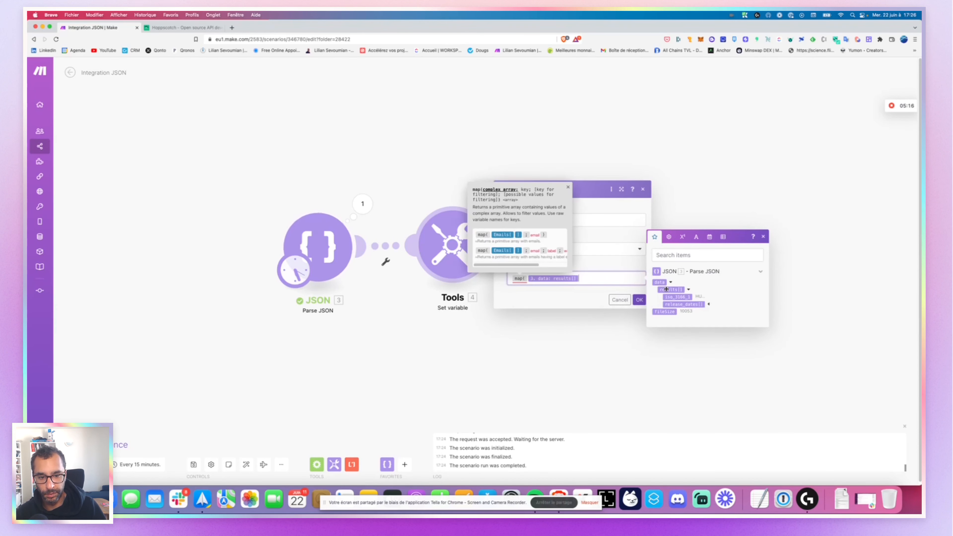
pyautogui.write(';')
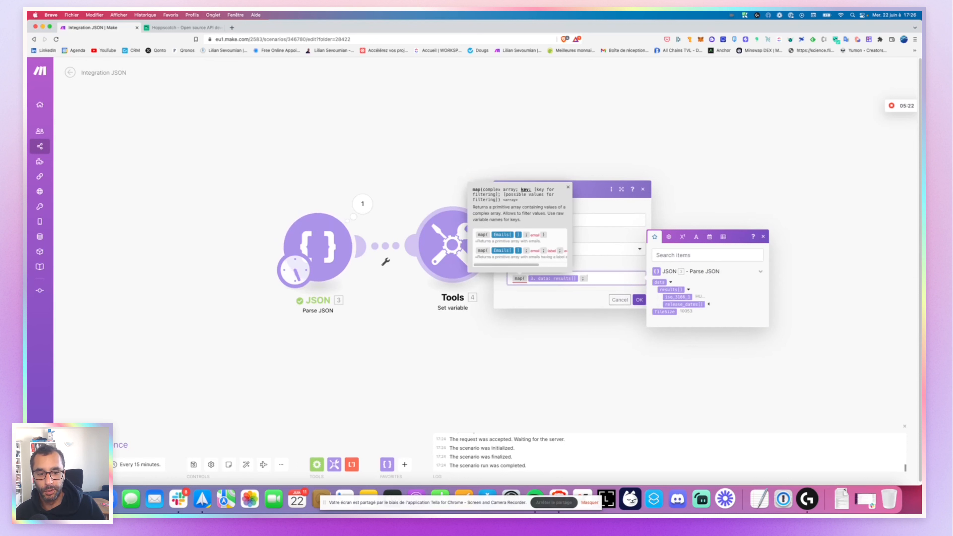
# Complete the map function with release_dates as the key, and save the Set variable module
pyautogui.click(708, 304)
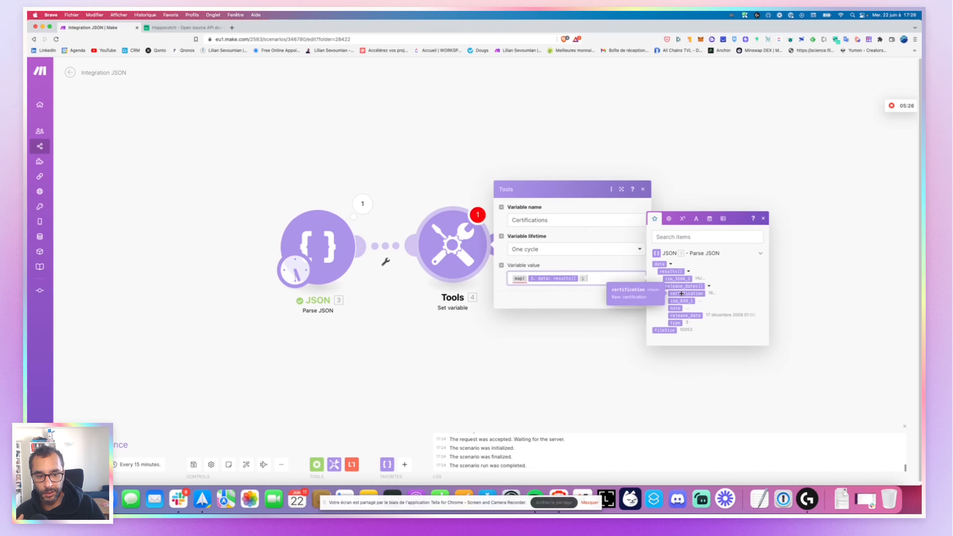
pyautogui.click(708, 287)
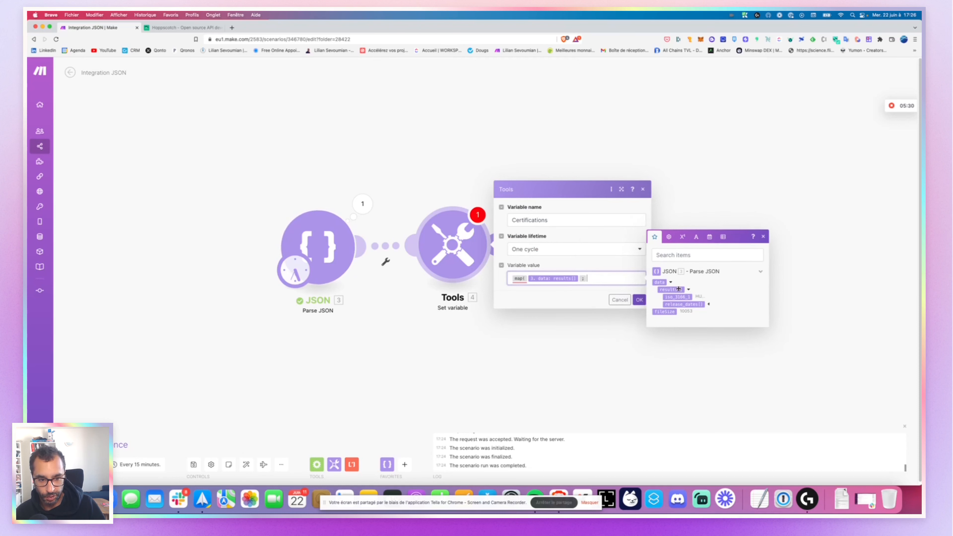
pyautogui.click(688, 289)
pyautogui.click(689, 297)
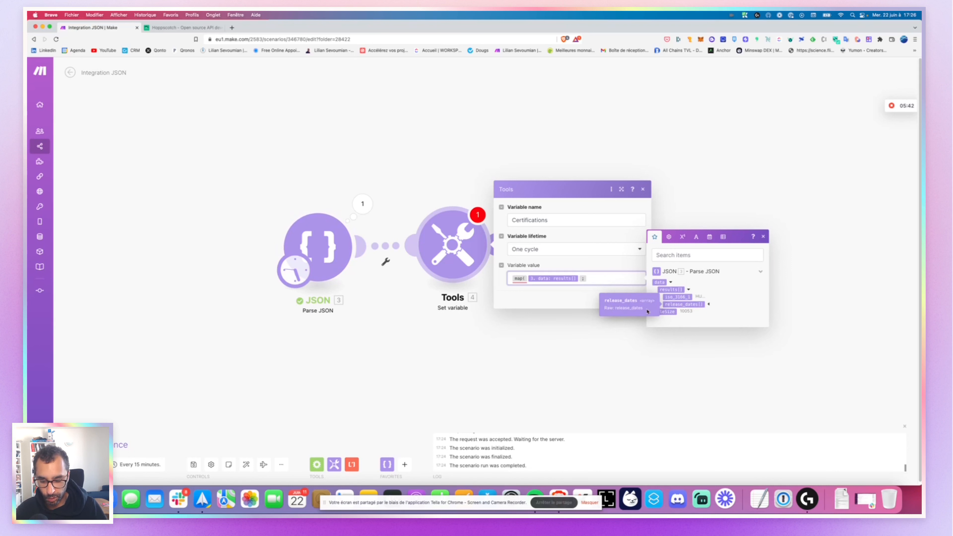
pyautogui.write('releases')
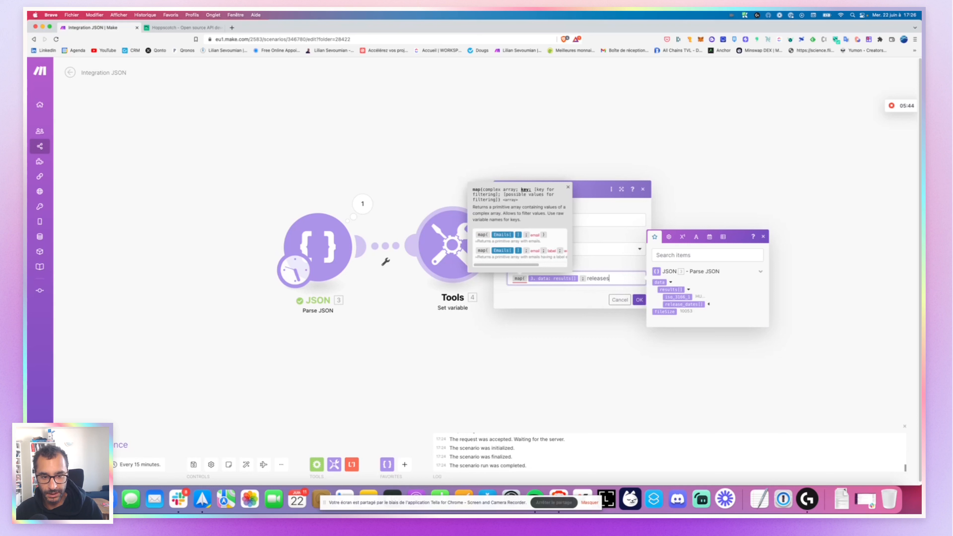
pyautogui.write('_dates')
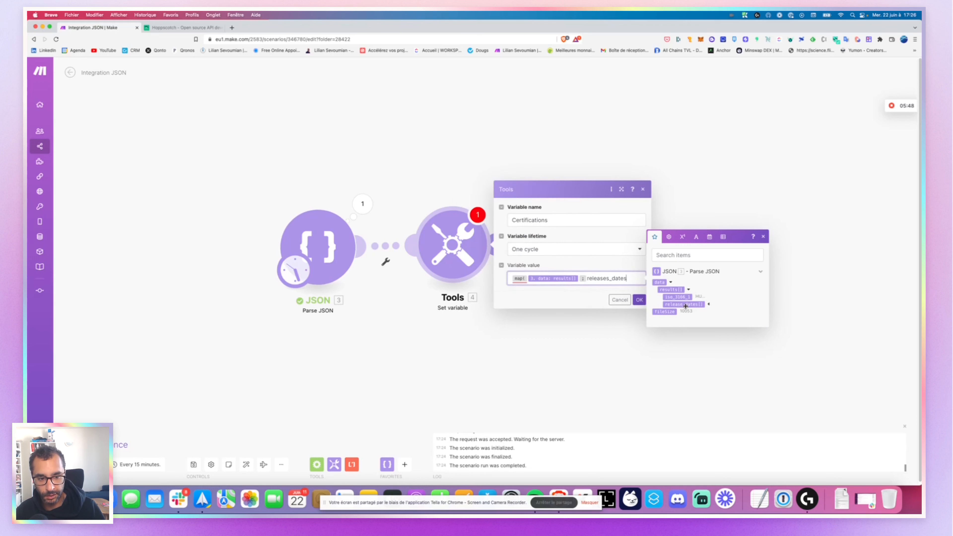
pyautogui.moveTo(686, 305)
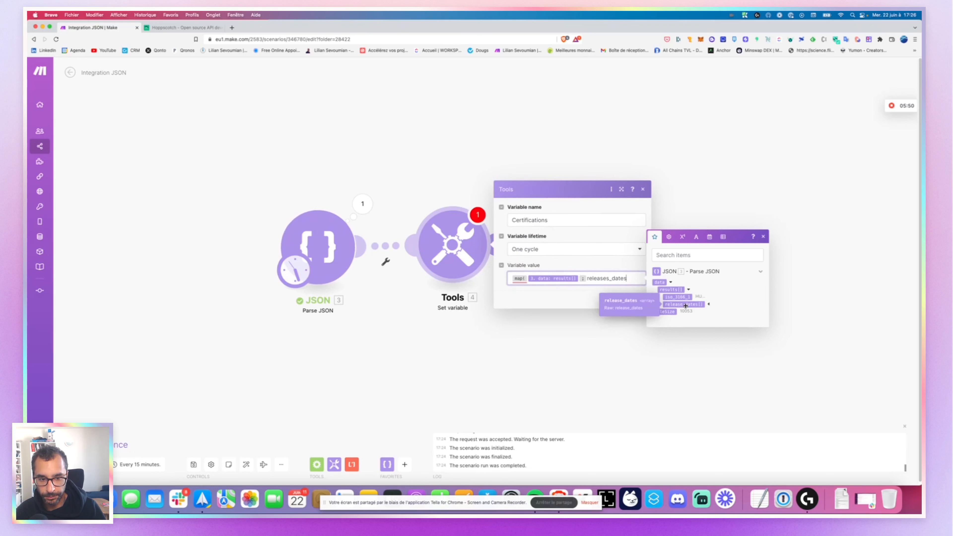
pyautogui.click(617, 277)
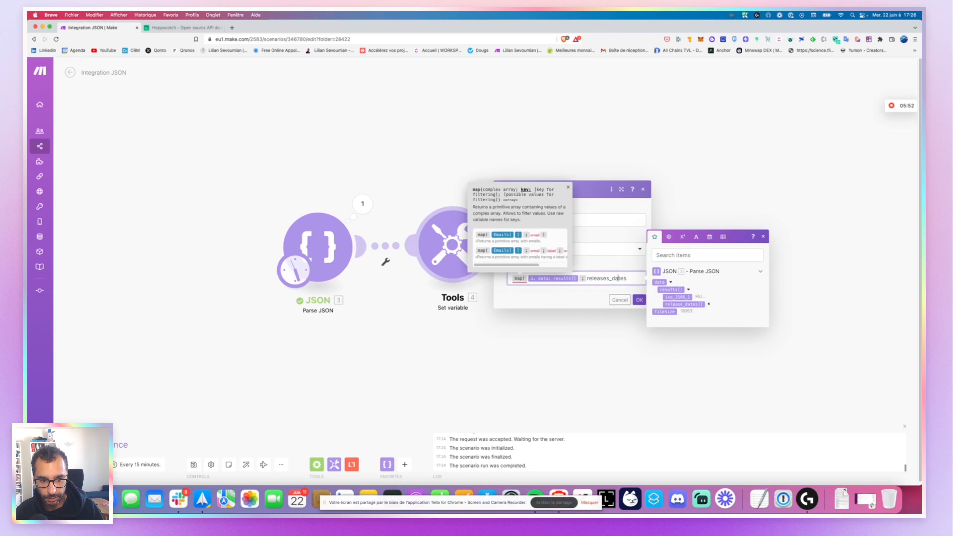
pyautogui.press('BackSpace')
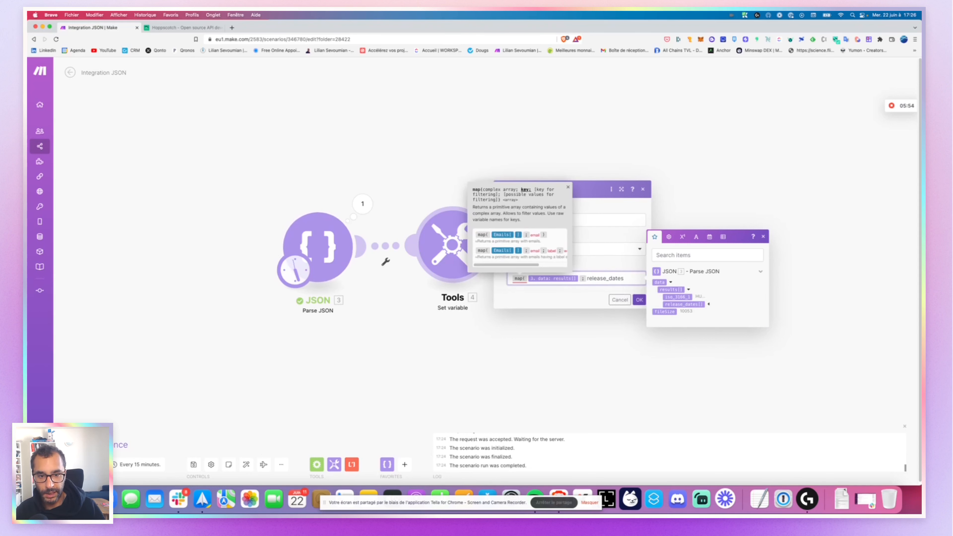
pyautogui.click(601, 278)
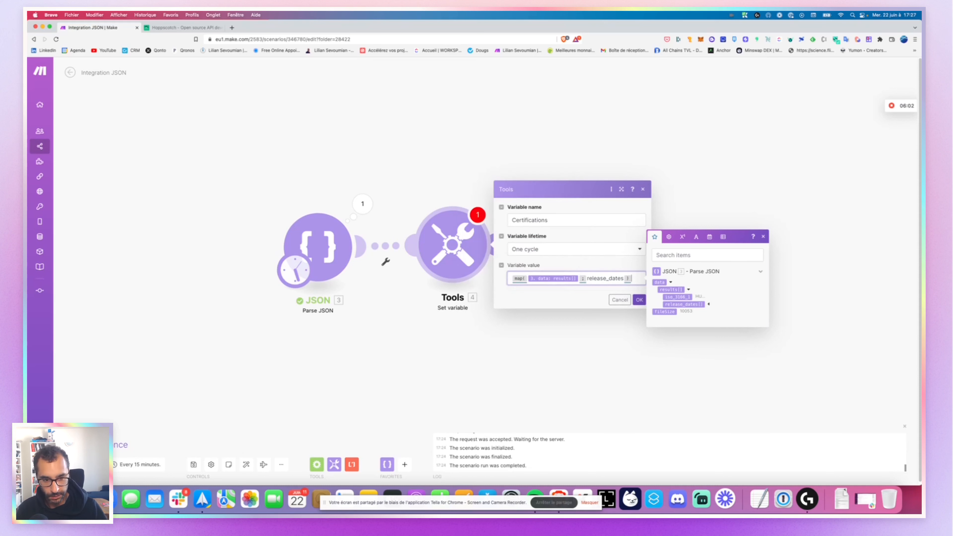
pyautogui.click(639, 299)
# Run the scenario once and inspect the first item of the Certifications array in the Set variable output
pyautogui.click(120, 444)
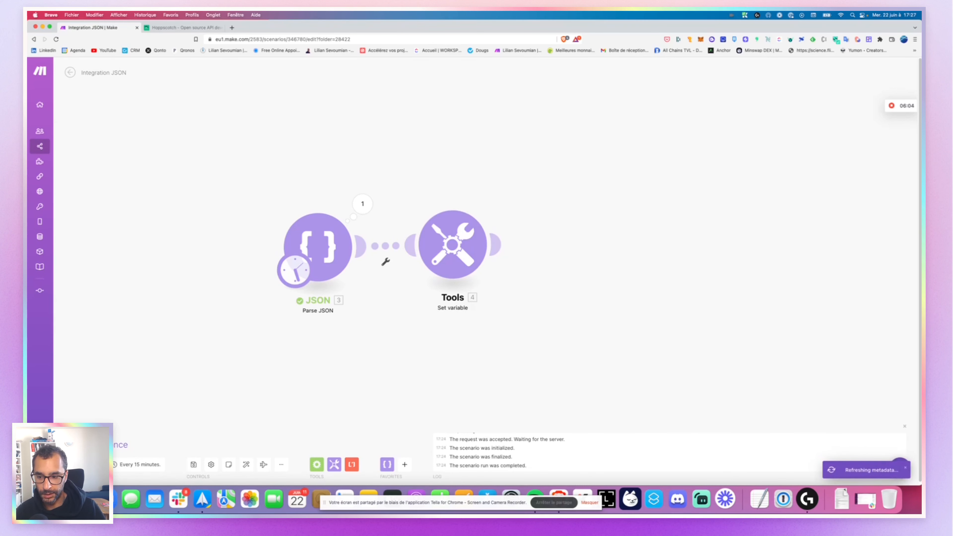
pyautogui.click(499, 203)
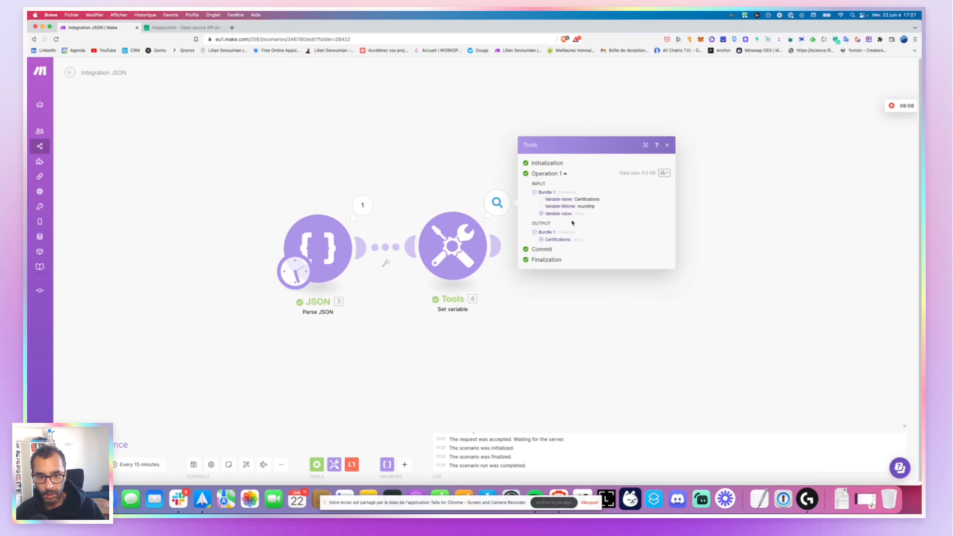
pyautogui.click(543, 242)
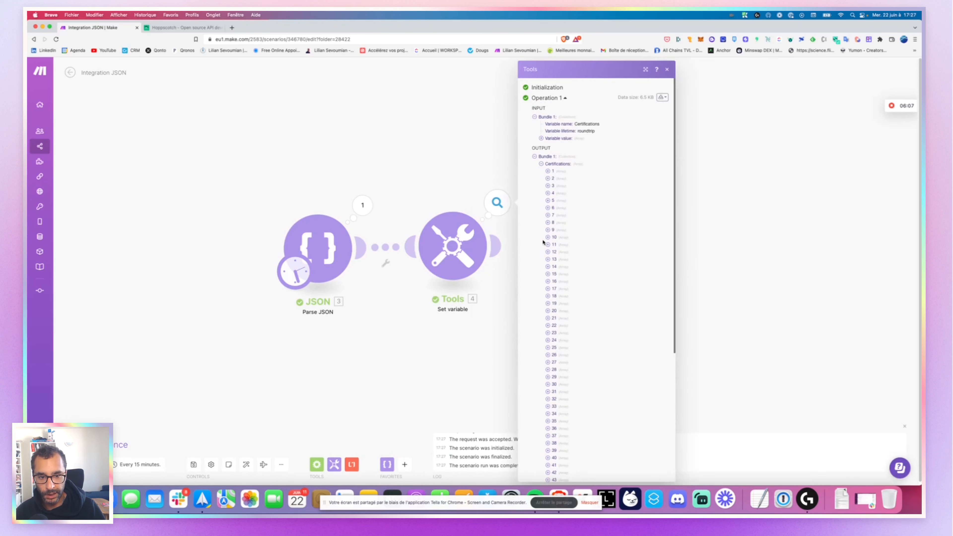
pyautogui.click(548, 171)
pyautogui.click(554, 178)
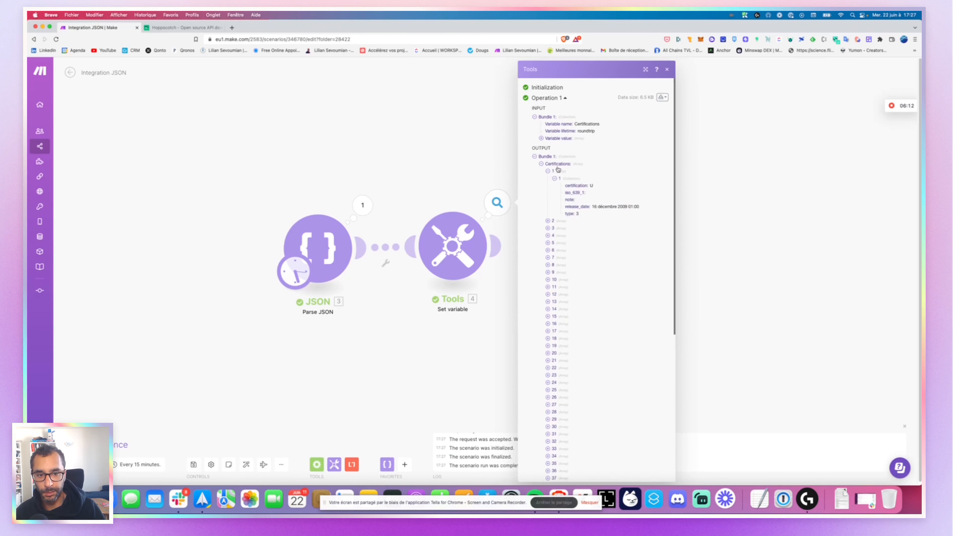
# Check the first result's release_dates collection in the Parse JSON output for comparison with the mapped array
pyautogui.click(363, 205)
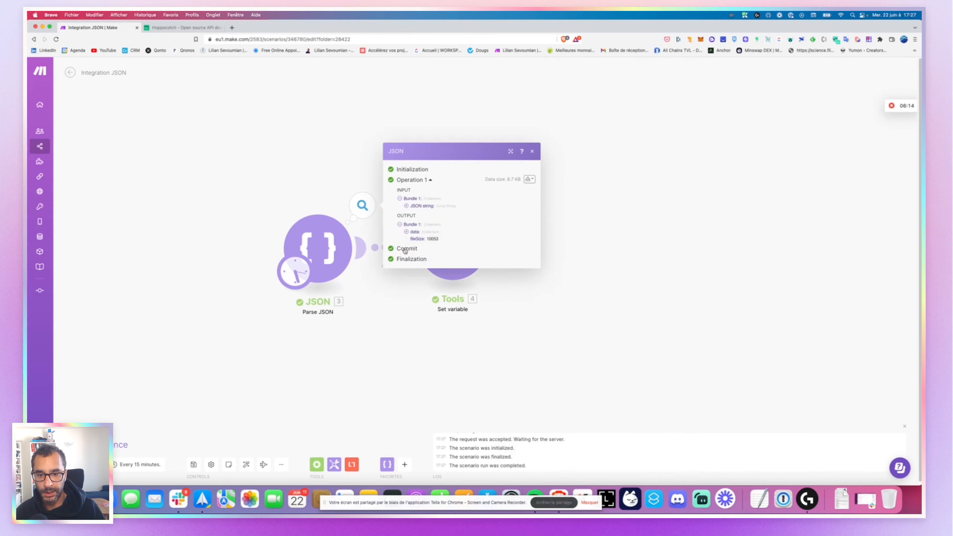
pyautogui.click(406, 231)
pyautogui.click(420, 164)
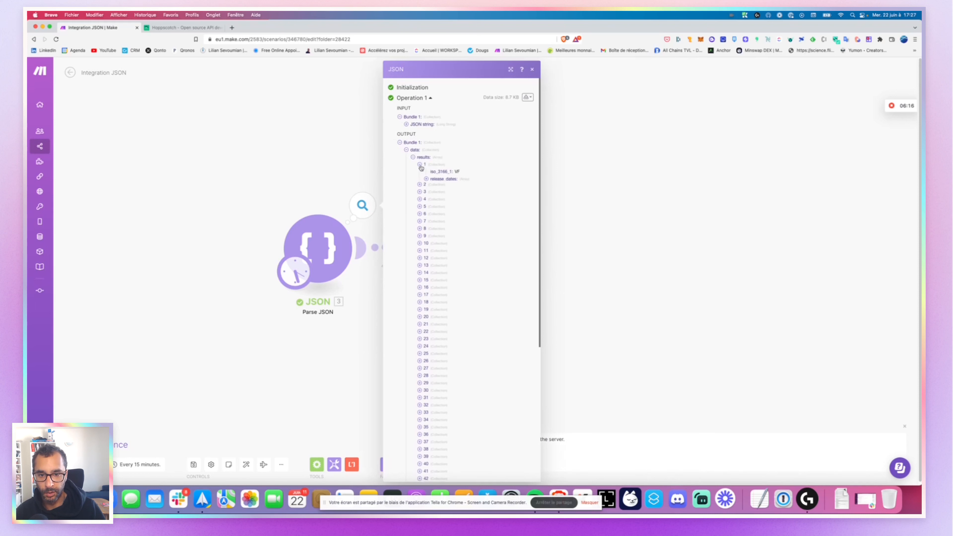
pyautogui.click(427, 179)
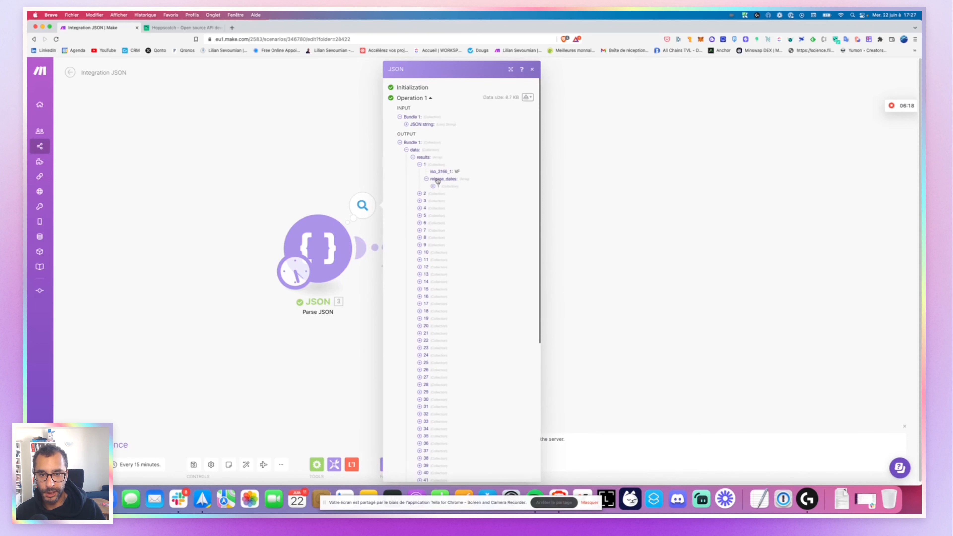
pyautogui.click(433, 187)
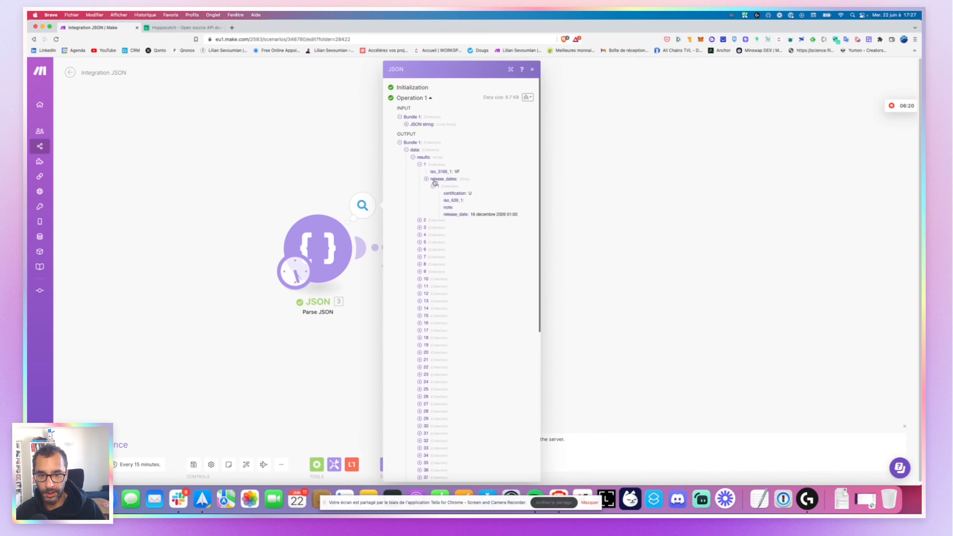
pyautogui.click(426, 180)
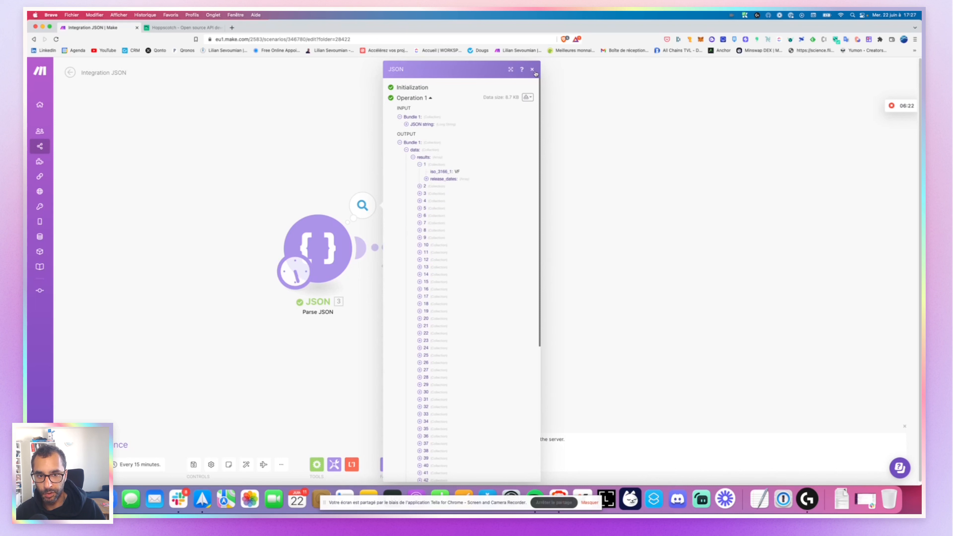
pyautogui.click(426, 179)
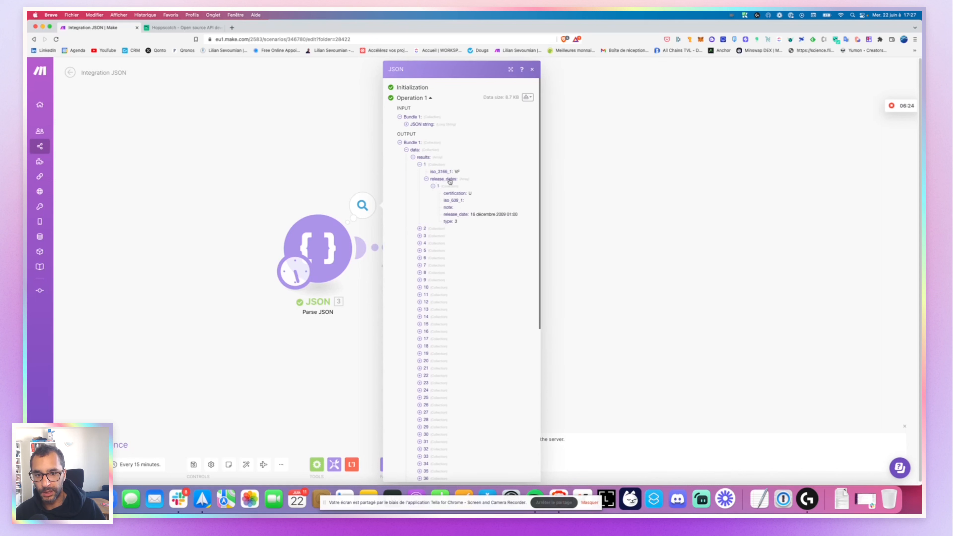
# Inspect the collections inside the first two items of the Certifications array in the Set variable output
pyautogui.click(532, 69)
pyautogui.click(497, 203)
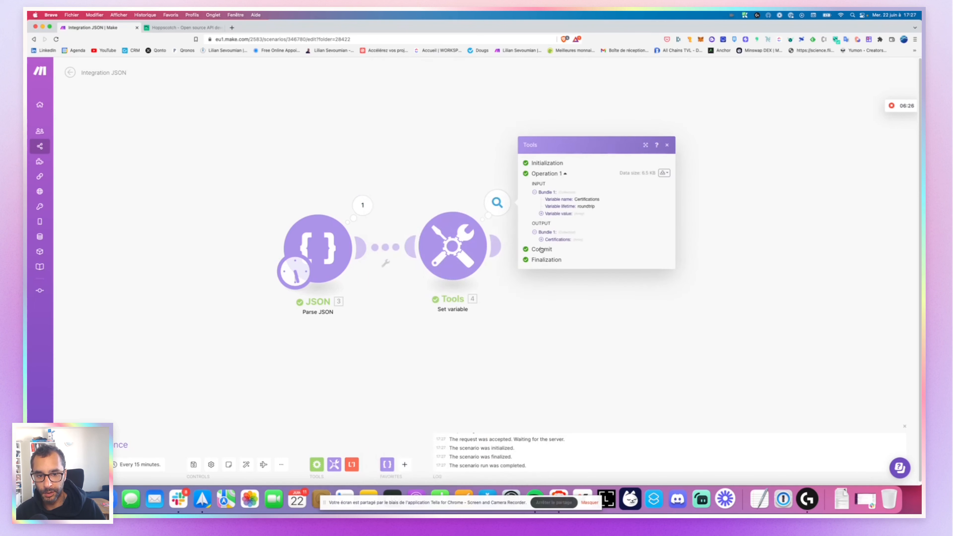
pyautogui.click(542, 239)
pyautogui.click(548, 171)
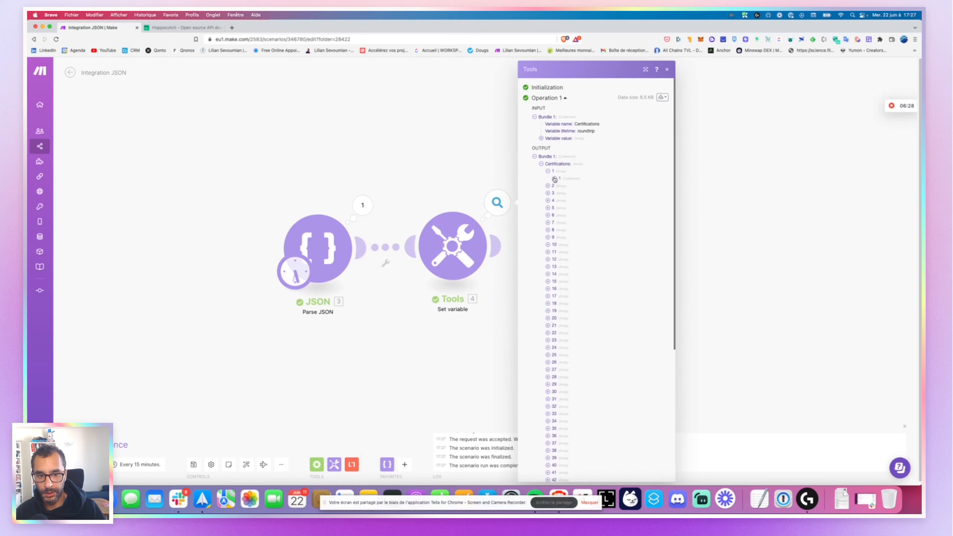
pyautogui.click(555, 179)
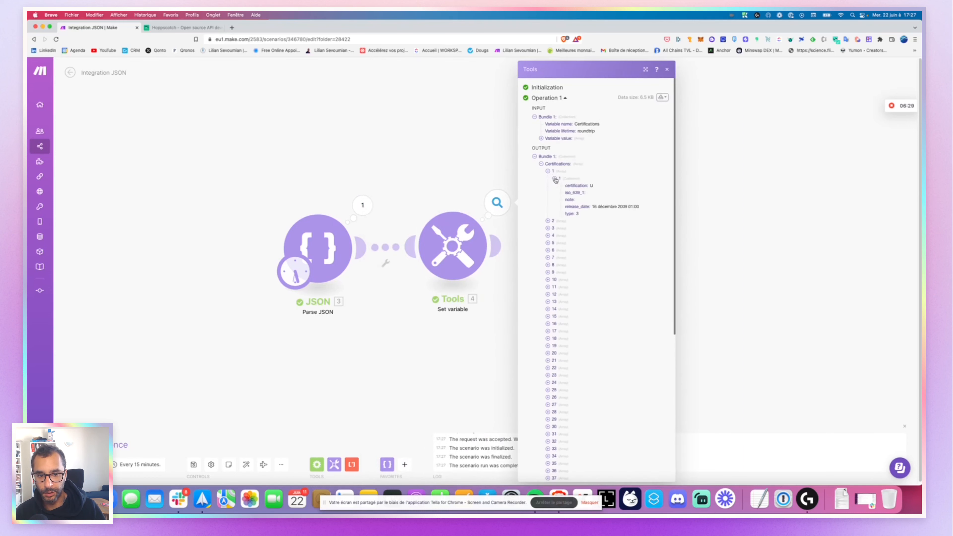
pyautogui.click(548, 220)
pyautogui.click(554, 229)
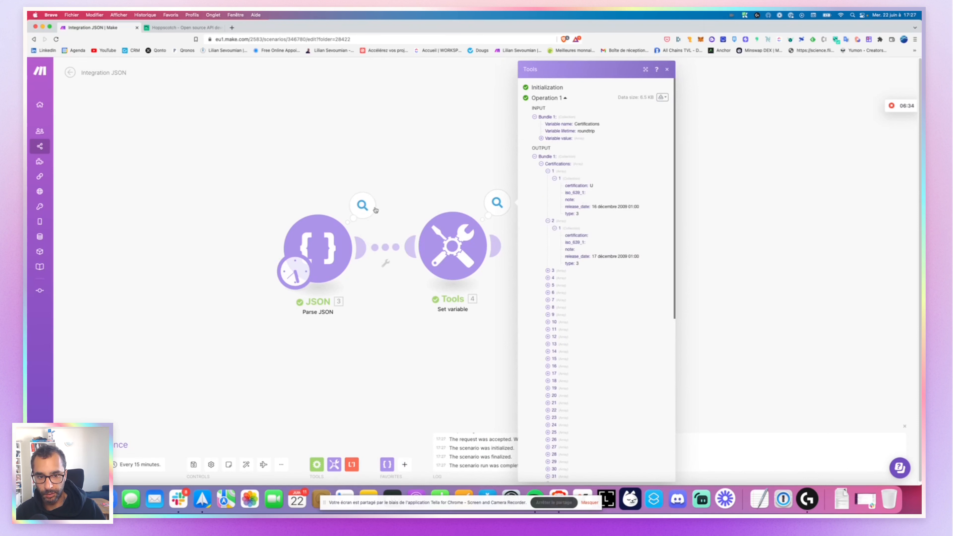
# Check the first two entries of the results array in the Parse JSON output, including the first entry's release_dates array
pyautogui.click(363, 205)
pyautogui.click(407, 231)
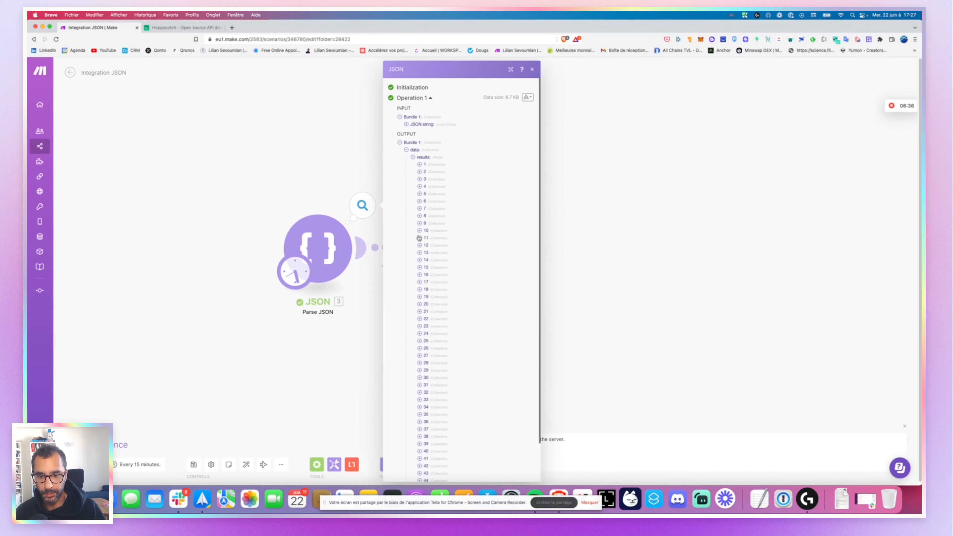
pyautogui.click(420, 165)
pyautogui.click(428, 179)
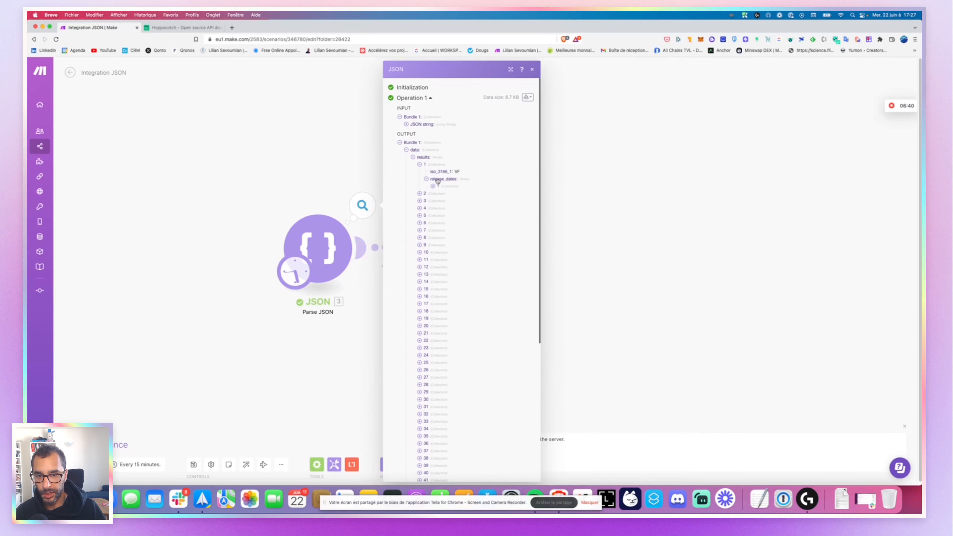
pyautogui.click(419, 193)
pyautogui.click(532, 70)
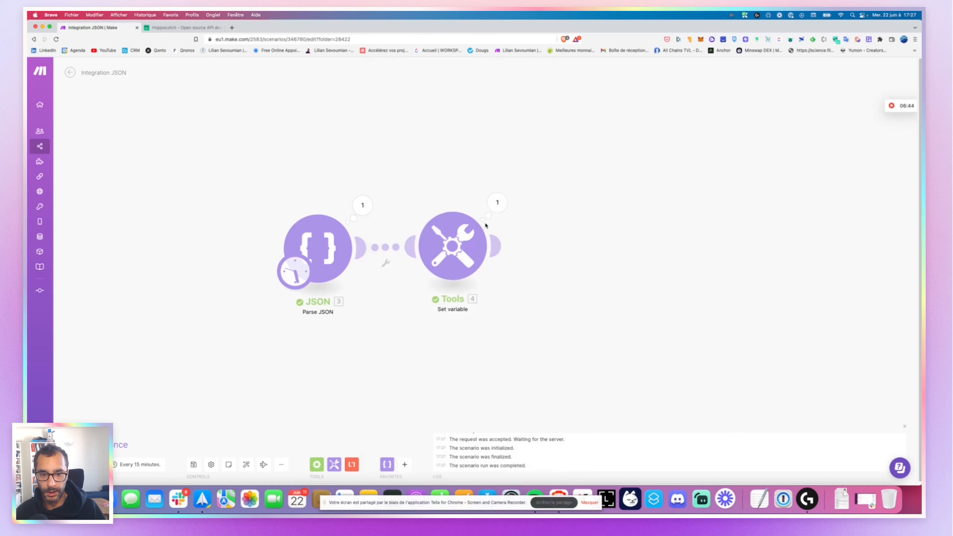
# Reopen the Set variable output and compare the certification fields nested in Certifications items 1 and 2
pyautogui.click(497, 203)
pyautogui.click(542, 240)
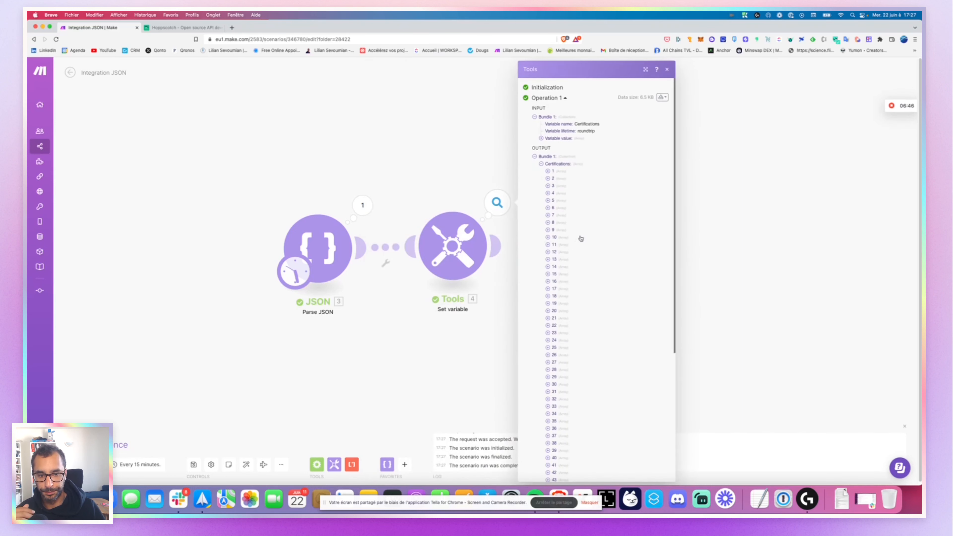
pyautogui.click(549, 171)
pyautogui.click(554, 178)
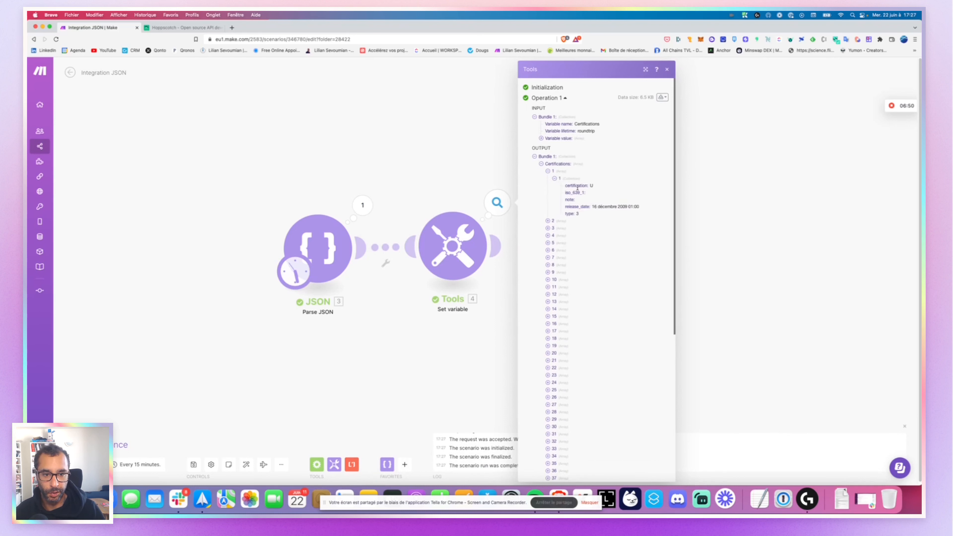
pyautogui.click(556, 179)
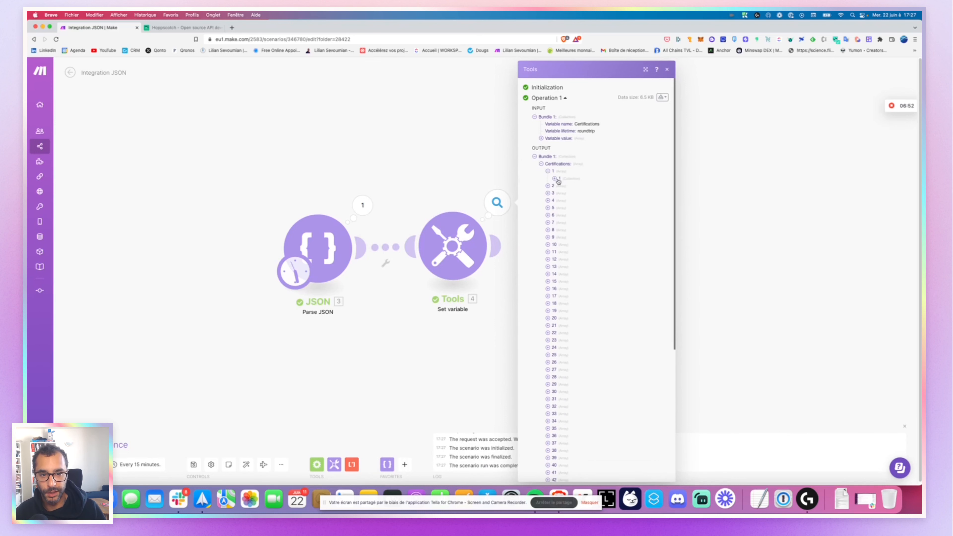
pyautogui.click(548, 172)
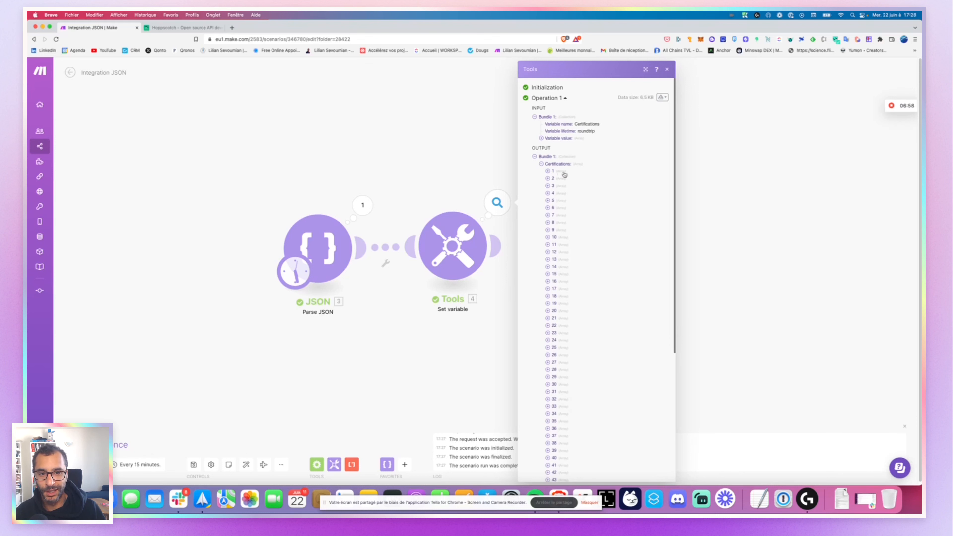
pyautogui.click(548, 171)
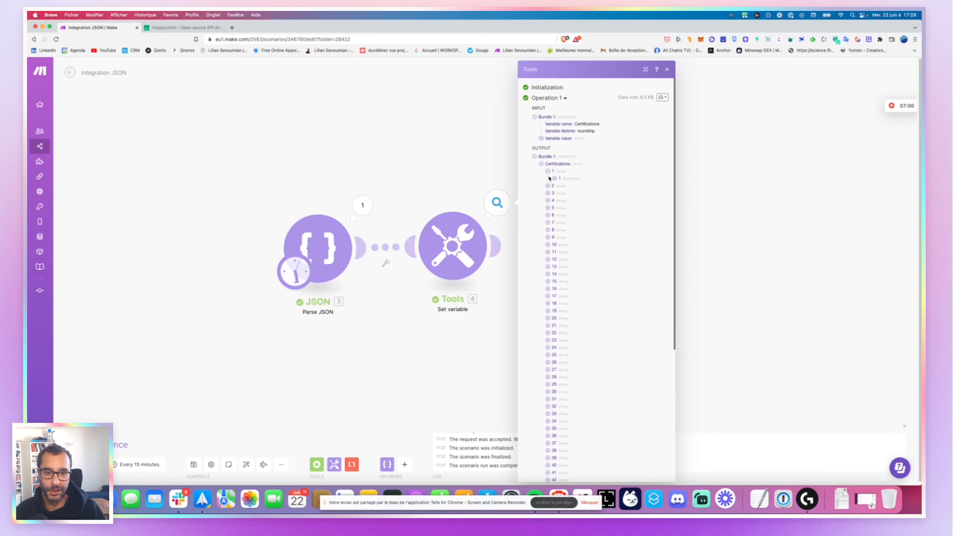
pyautogui.click(555, 178)
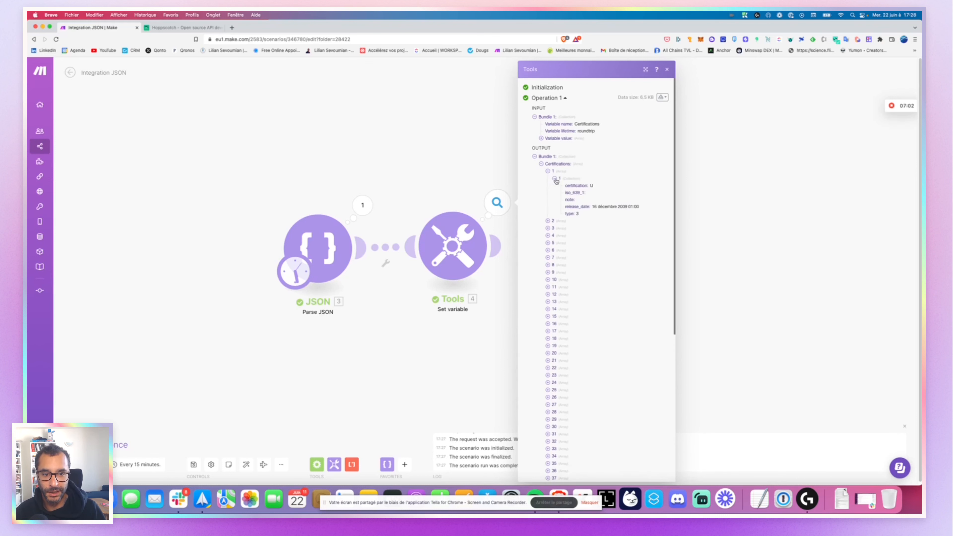
pyautogui.click(548, 221)
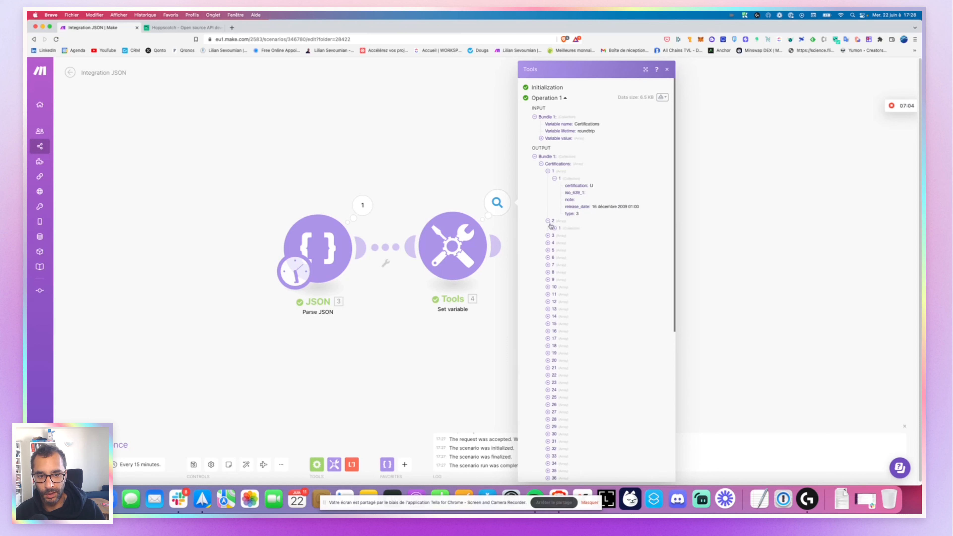
pyautogui.click(555, 229)
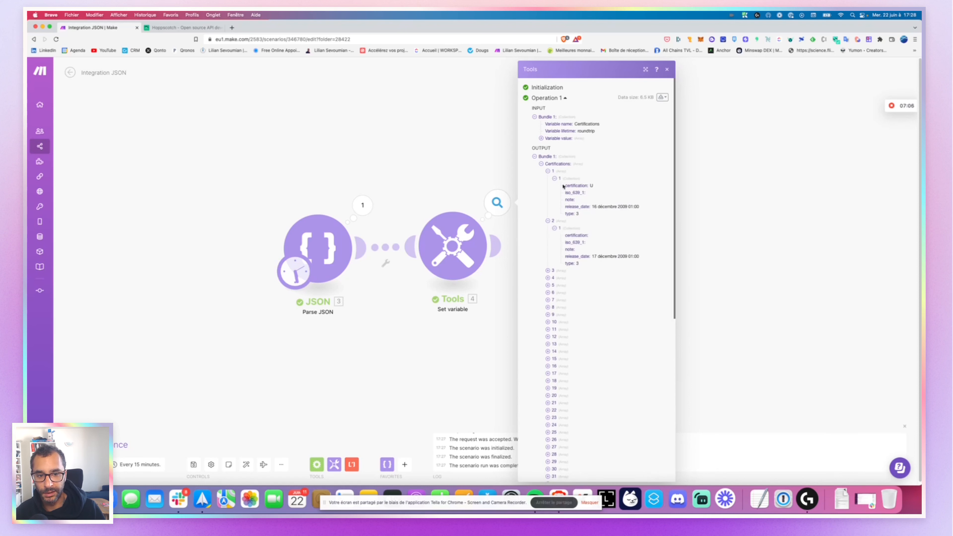
# Reopen the Set variable settings and locate the certification field under results and release_dates in the Parse JSON mapping data
pyautogui.click(464, 246)
pyautogui.click(631, 280)
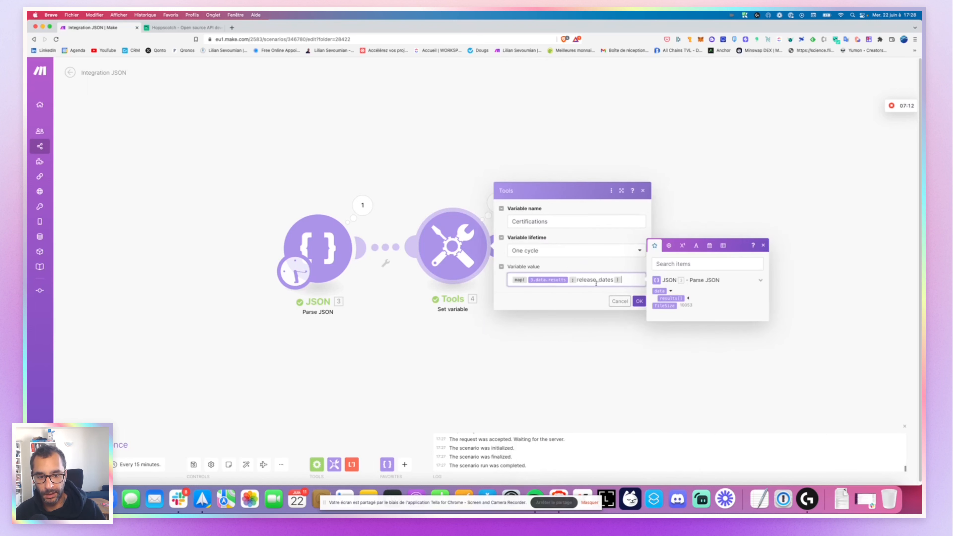
pyautogui.click(689, 299)
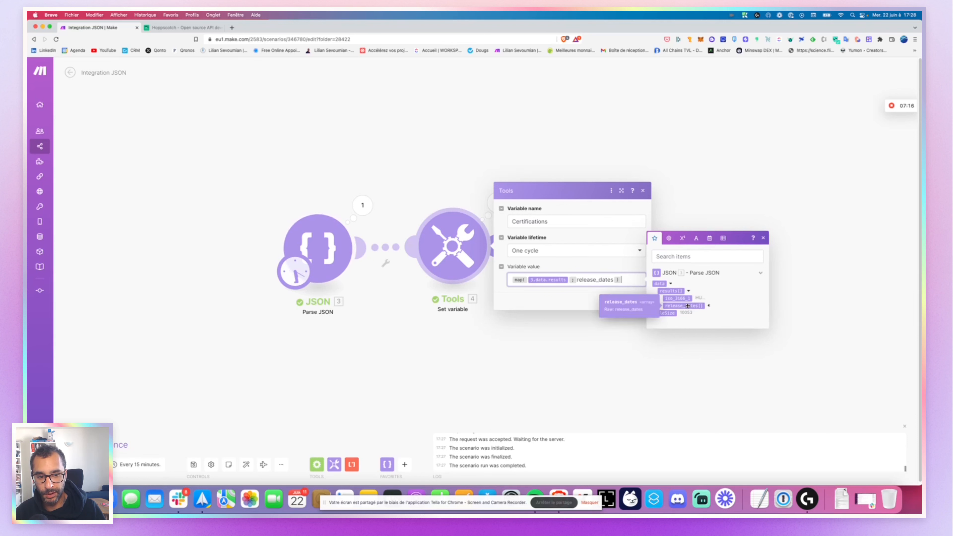
pyautogui.click(708, 306)
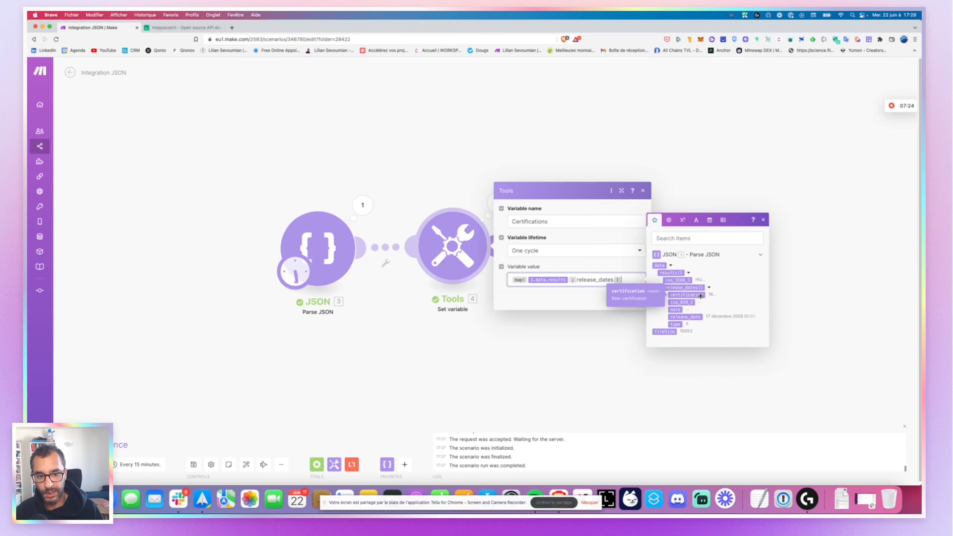
pyautogui.press('Left')
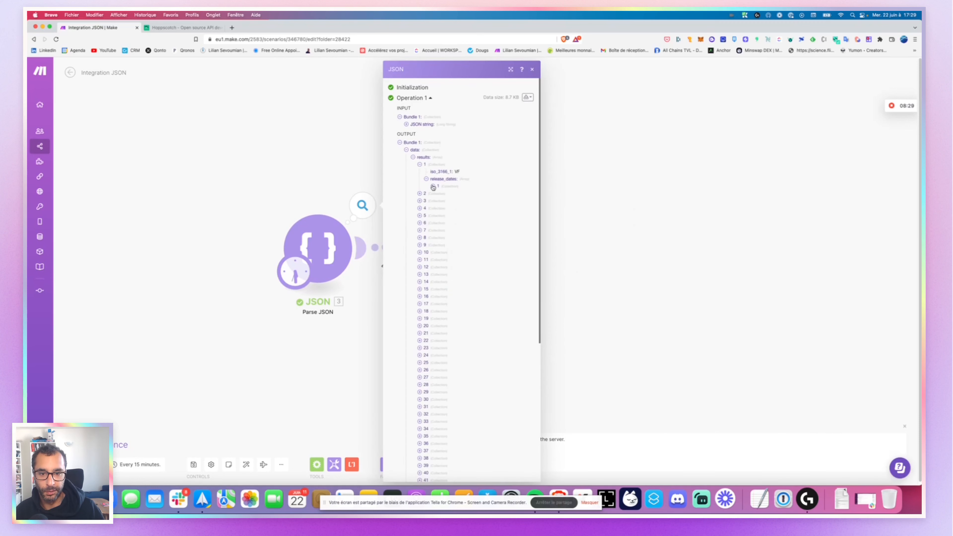
# Compare the certification fields in the release_dates arrays of the first two results in the Parse JSON output
pyautogui.click(433, 187)
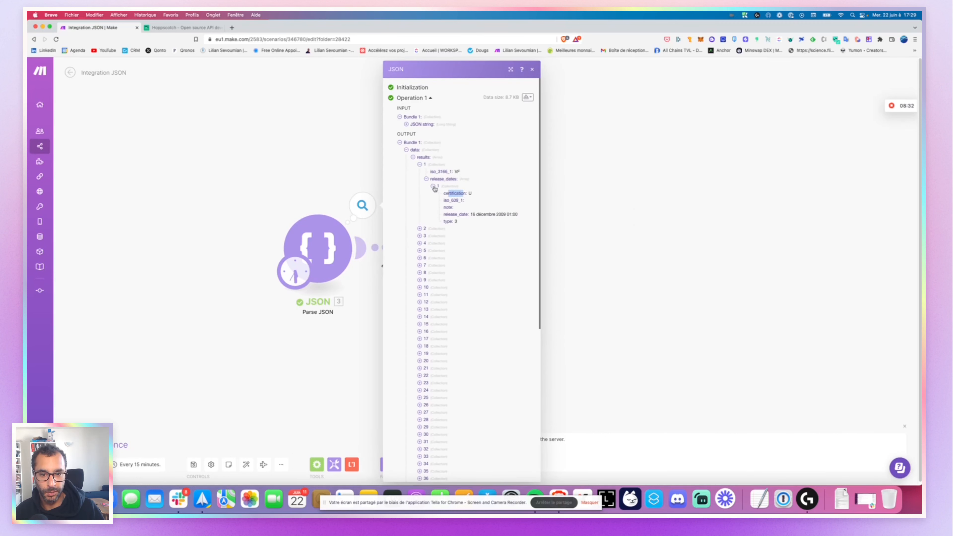
pyautogui.click(433, 187)
pyautogui.click(419, 193)
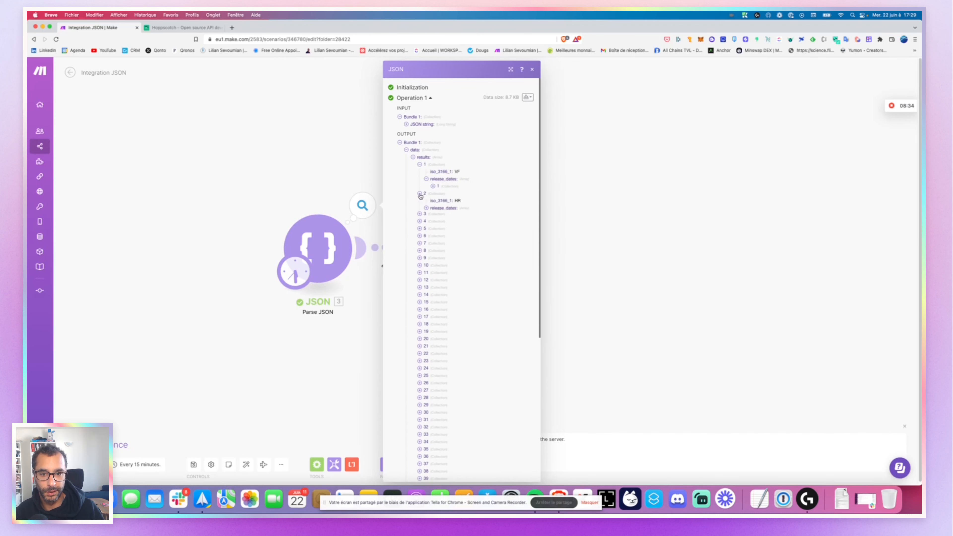
pyautogui.click(426, 209)
pyautogui.click(433, 215)
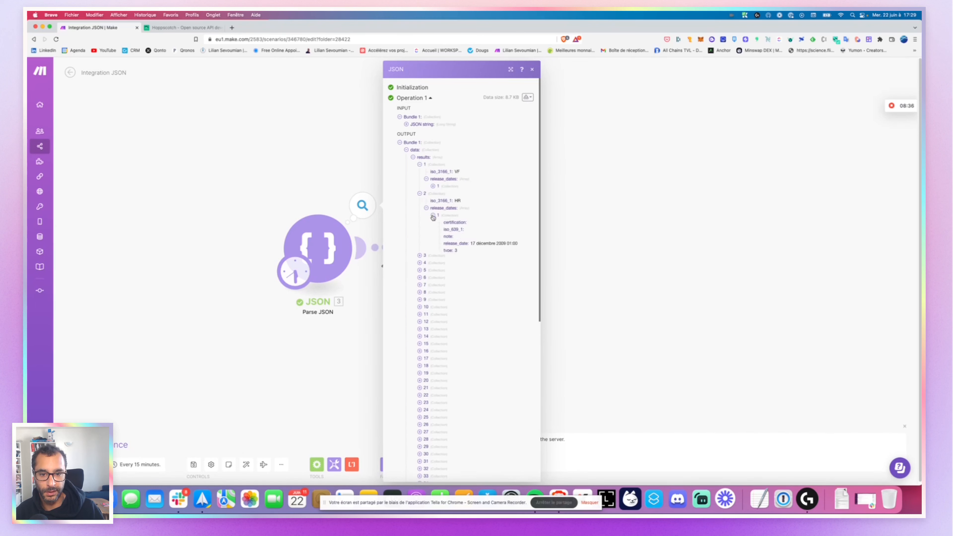
pyautogui.click(433, 186)
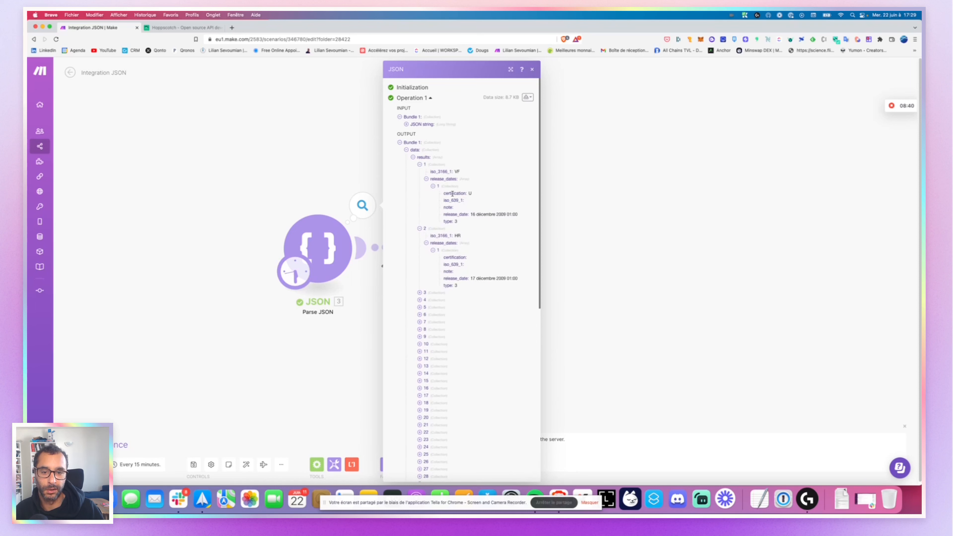
pyautogui.click(532, 69)
# Change the map function's key in the Certifications variable value to release_dates.1.certification, and save the Set variable module
pyautogui.click(452, 246)
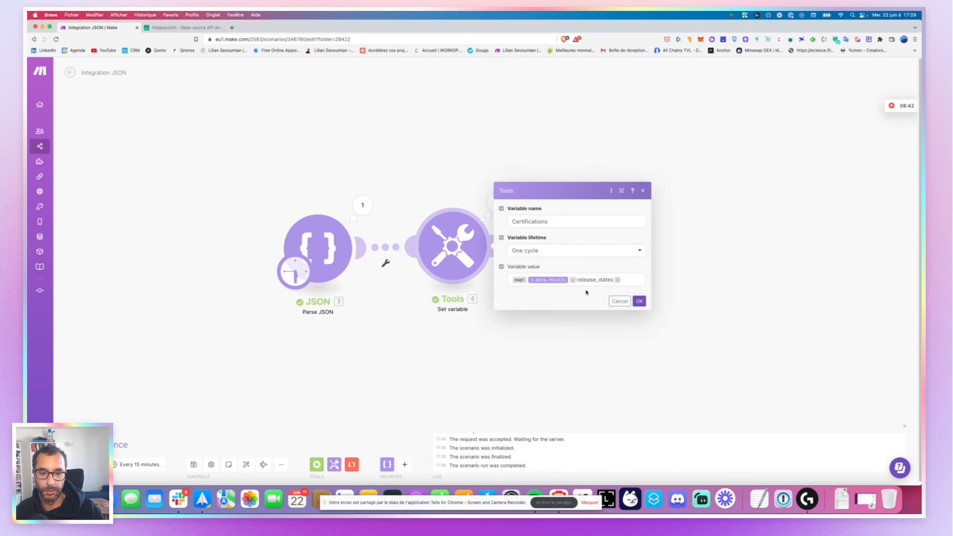
pyautogui.click(611, 284)
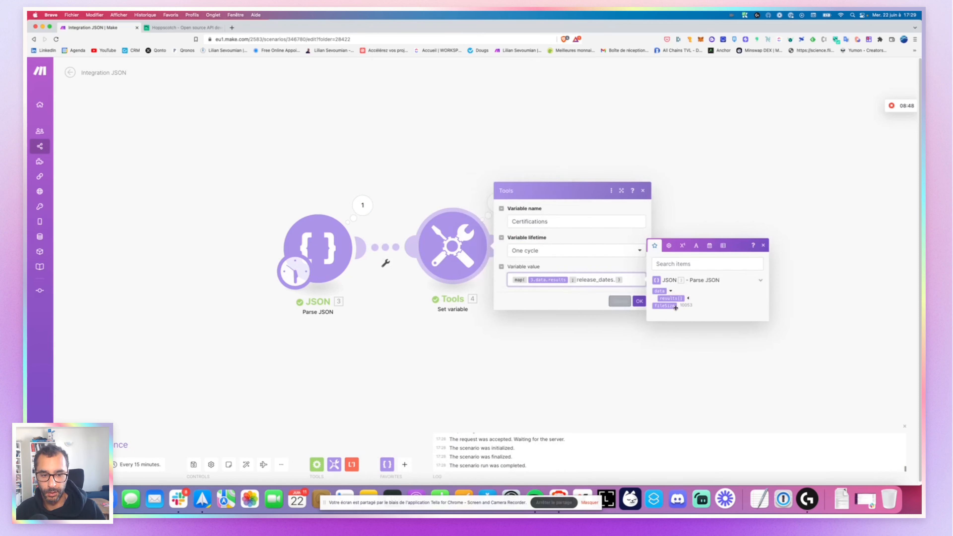
pyautogui.click(688, 291)
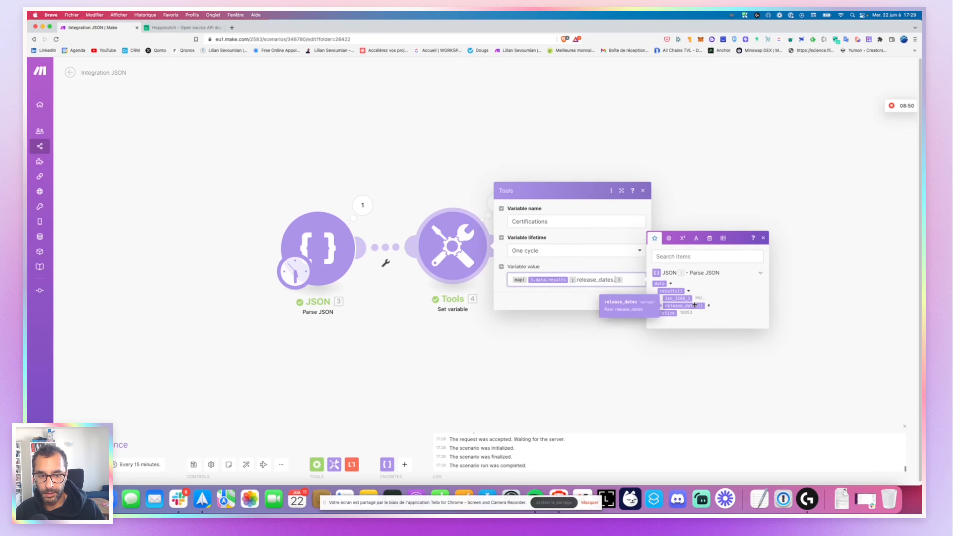
pyautogui.click(616, 279)
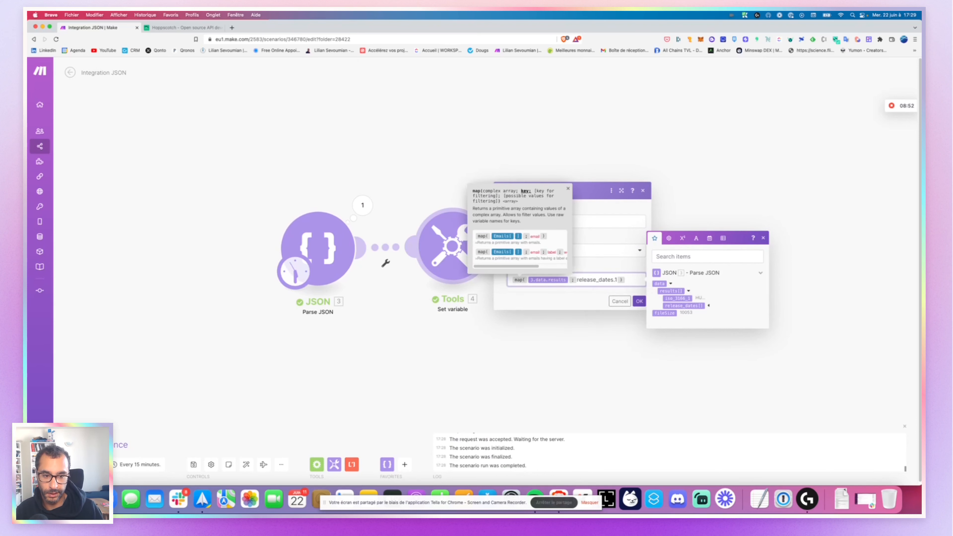
pyautogui.write('.certification')
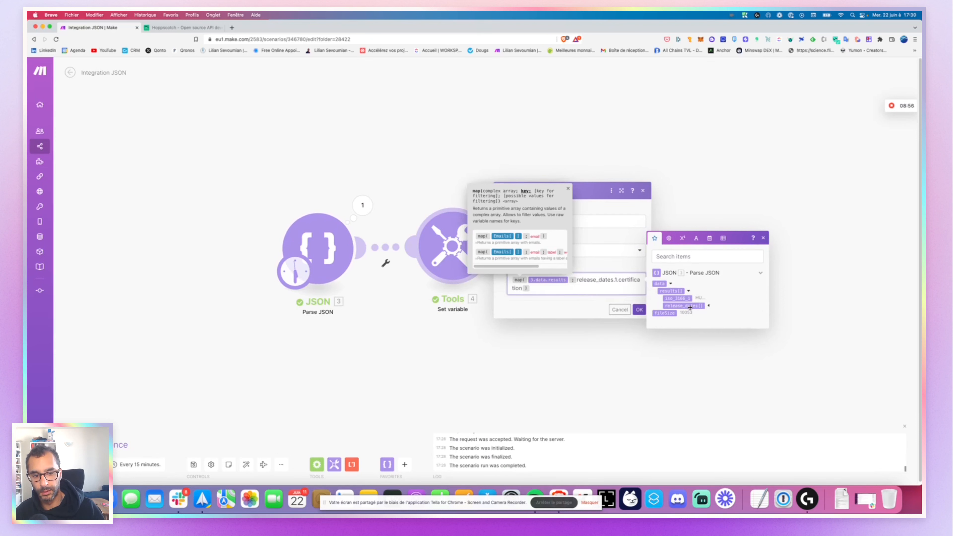
pyautogui.click(639, 309)
# Run the scenario once and review the whole Certifications array in the Set variable output
pyautogui.click(119, 444)
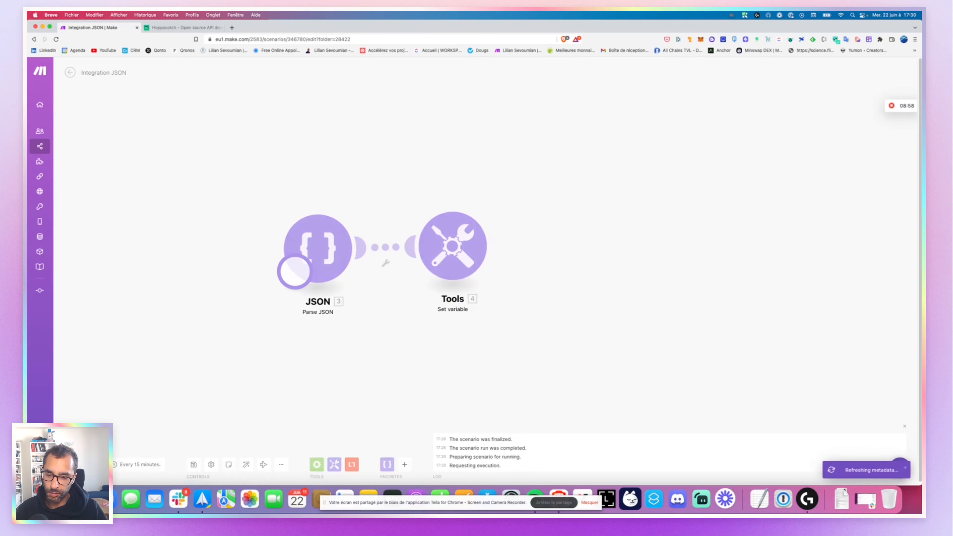
pyautogui.click(498, 203)
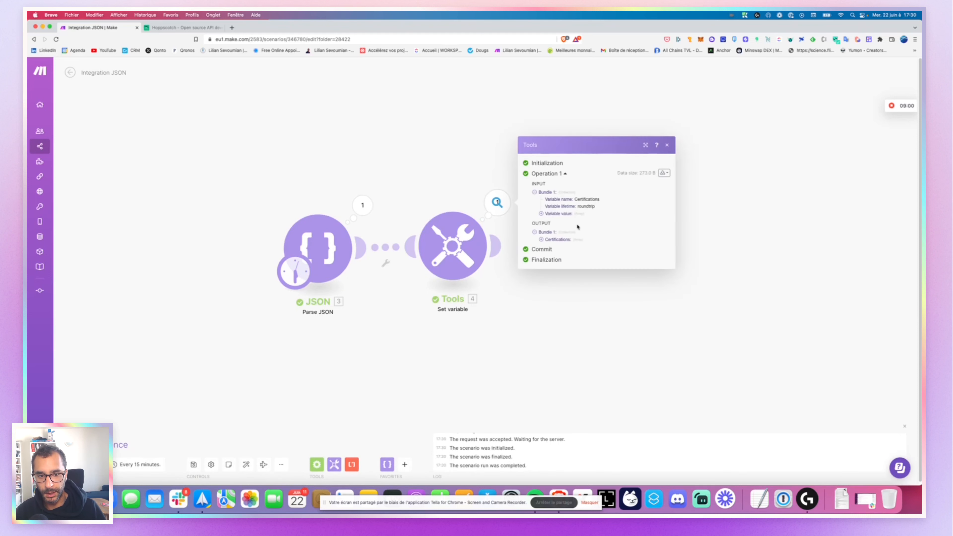
pyautogui.click(555, 243)
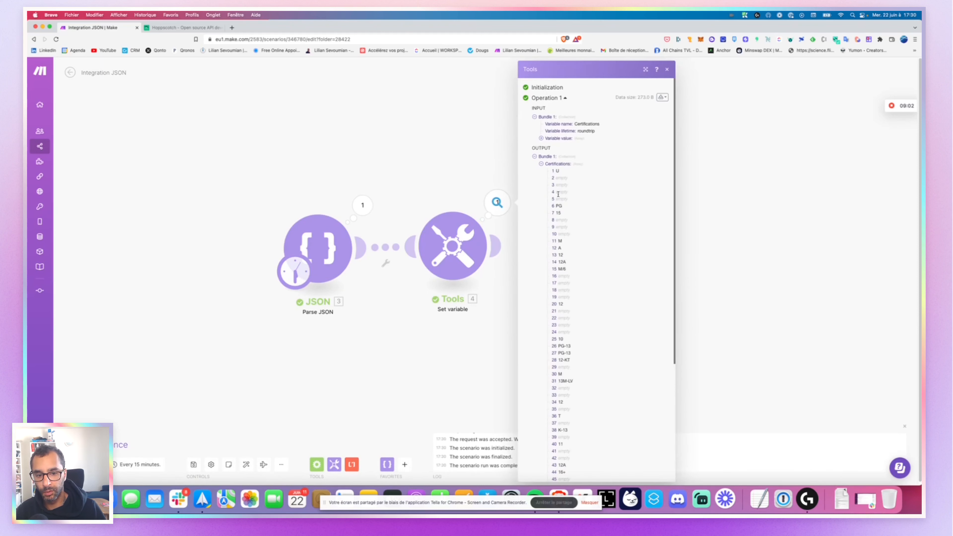
pyautogui.scroll(-5, 559, 188)
pyautogui.scroll(5, 583, 332)
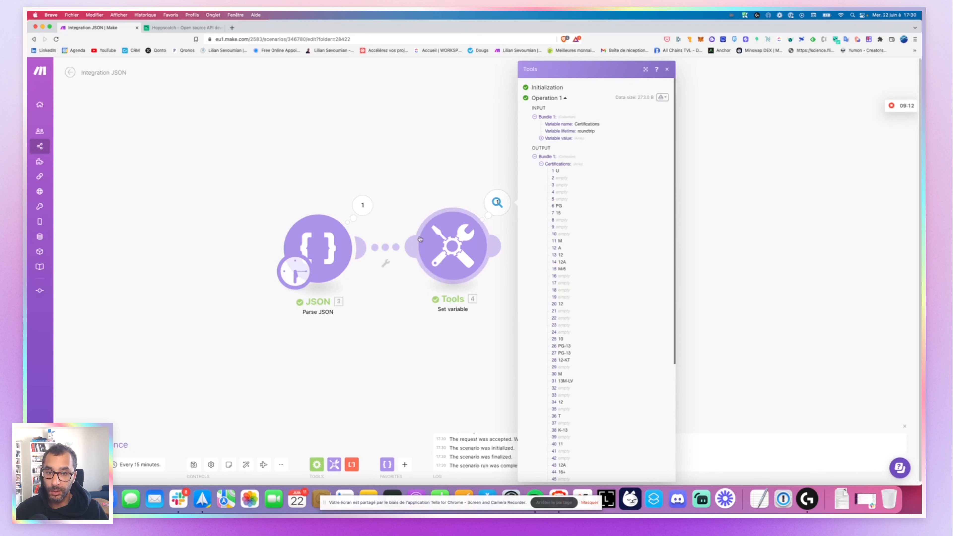
# Check the iso_3166_1 country code of the first result in the Parse JSON output
pyautogui.click(362, 206)
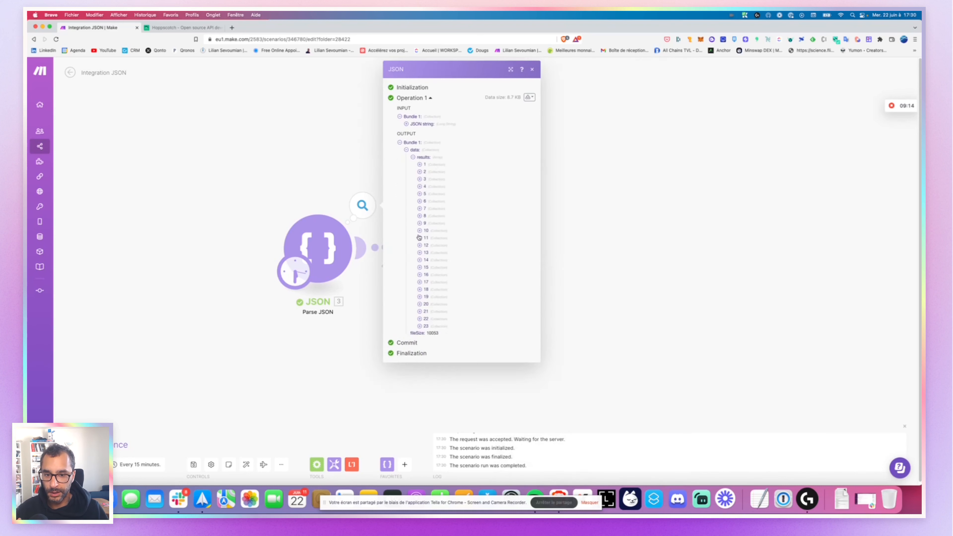
pyautogui.click(419, 165)
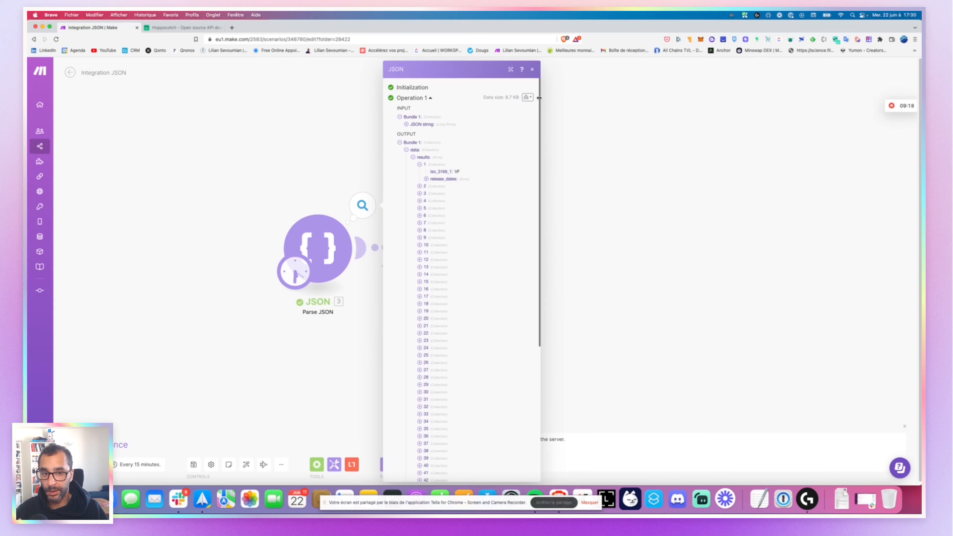
pyautogui.click(532, 69)
# Open the Set variable module and inspect the fields nested under results and release_dates for the Certifications value
pyautogui.click(453, 237)
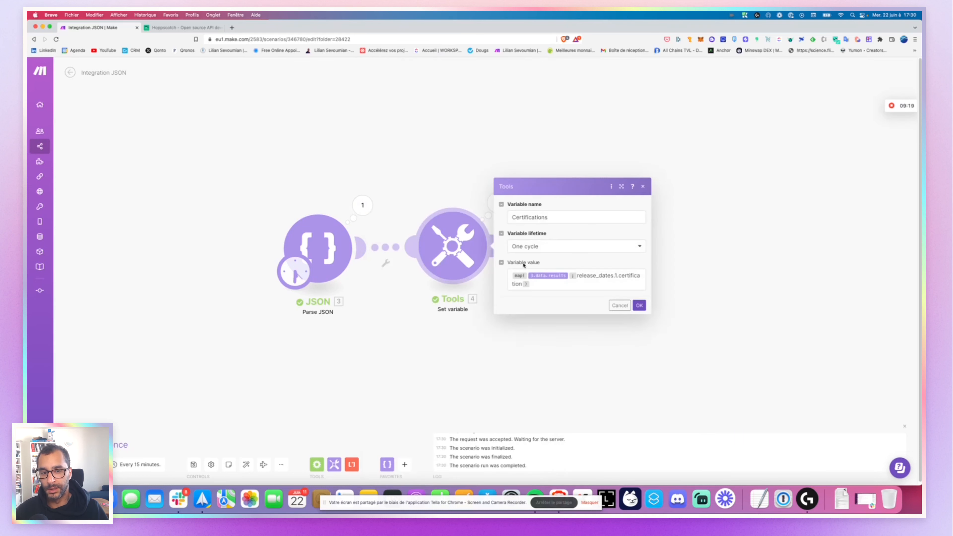
pyautogui.click(536, 289)
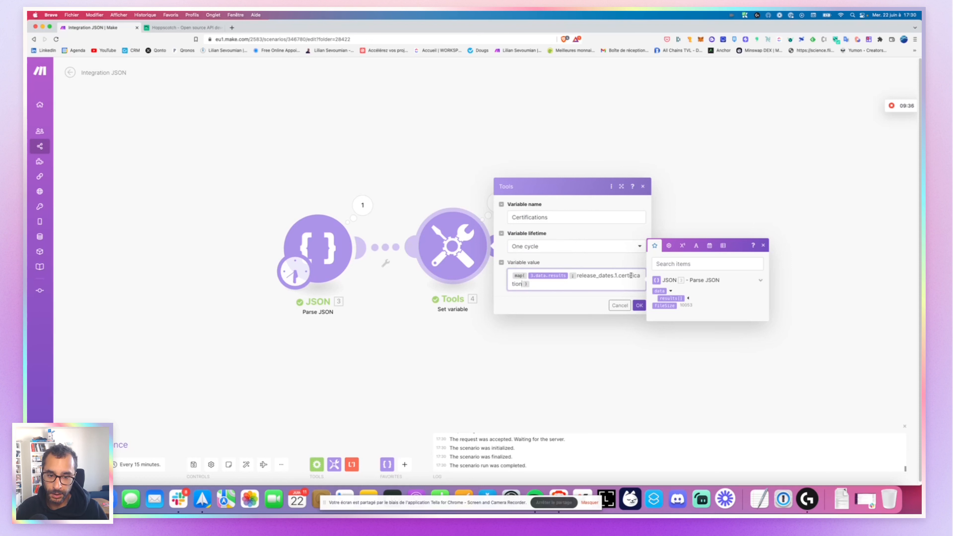
pyautogui.click(688, 298)
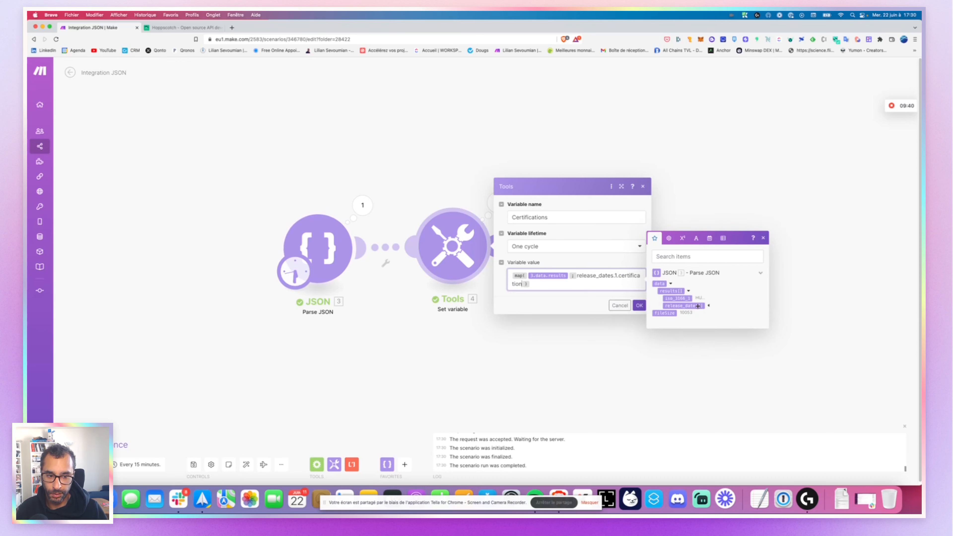
pyautogui.click(710, 307)
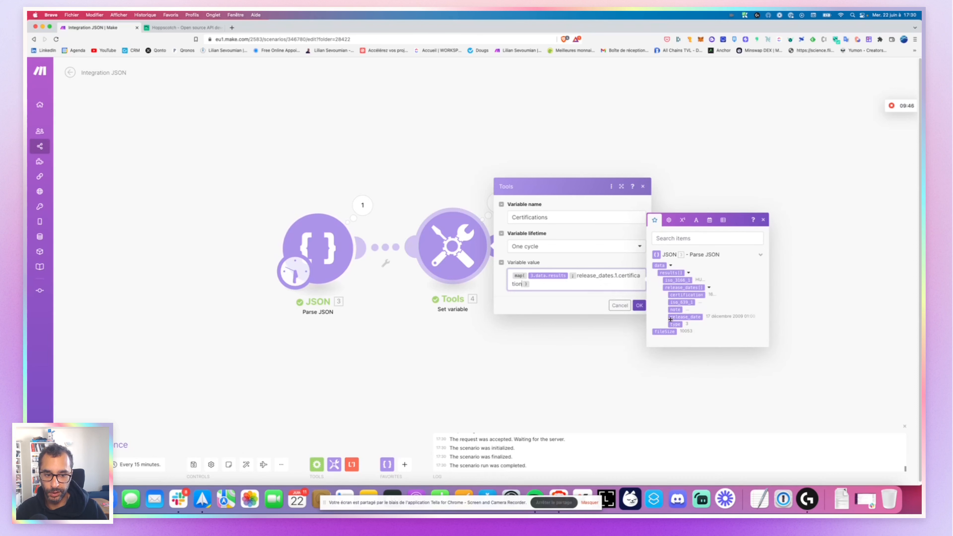
pyautogui.click(616, 275)
pyautogui.write('1.')
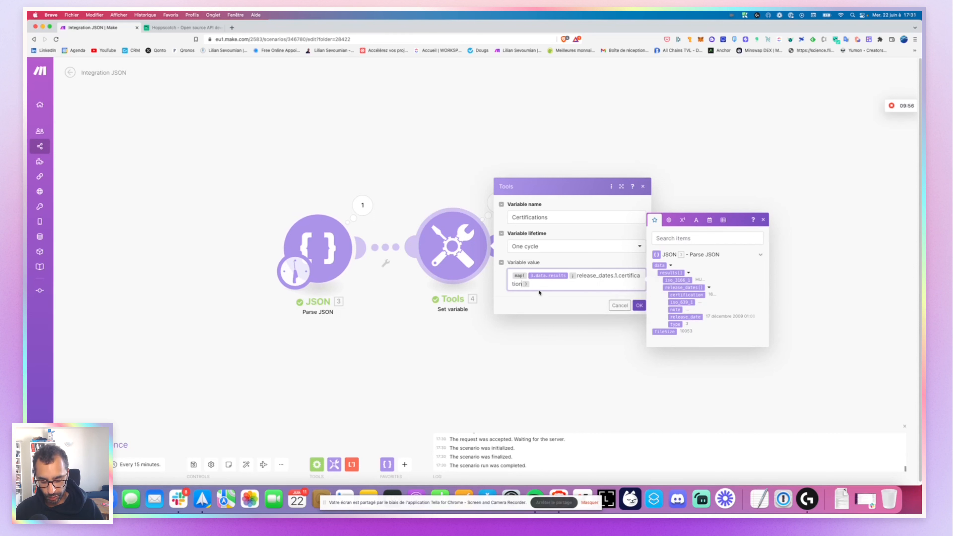
# Add iso_3166_1 as the filtering key of the map function in the Certifications variable value
pyautogui.write(';')
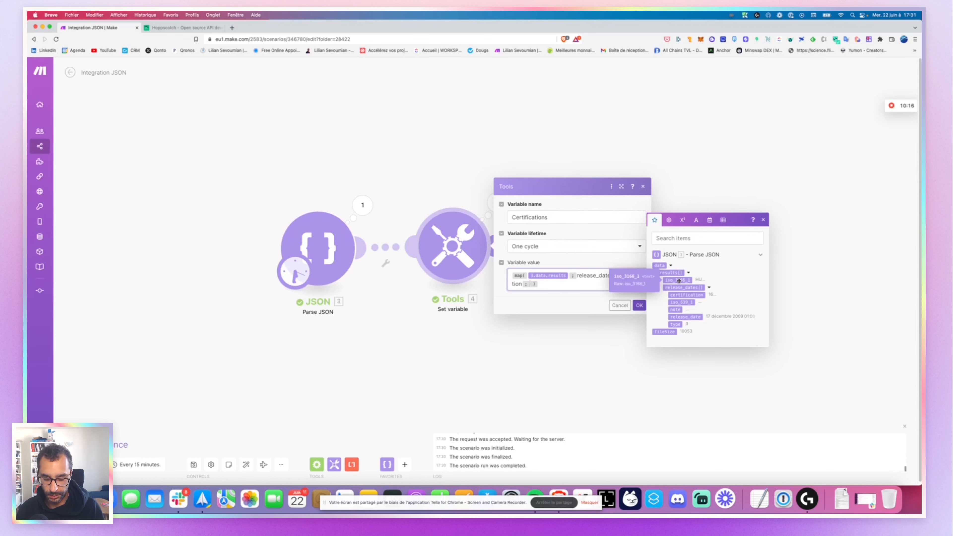
pyautogui.write('iso')
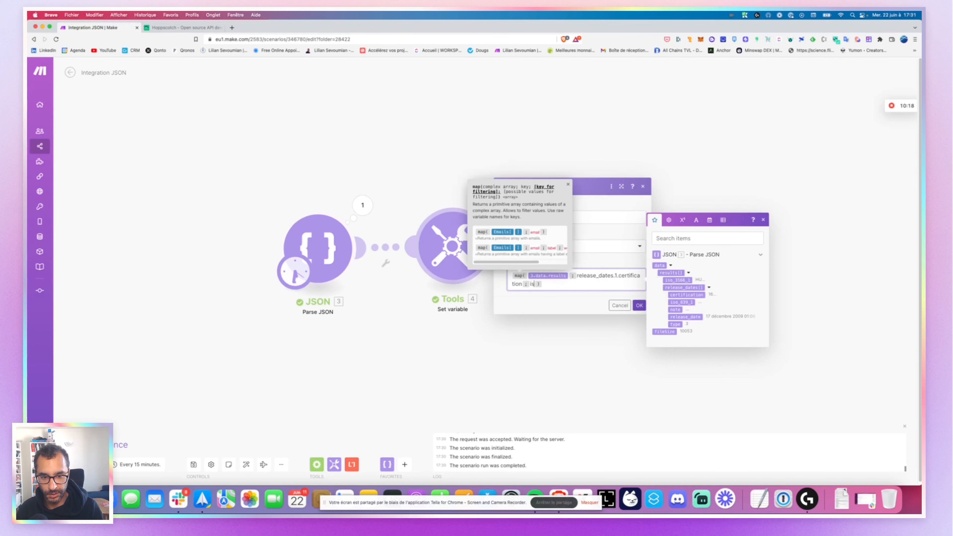
pyautogui.write('_3166')
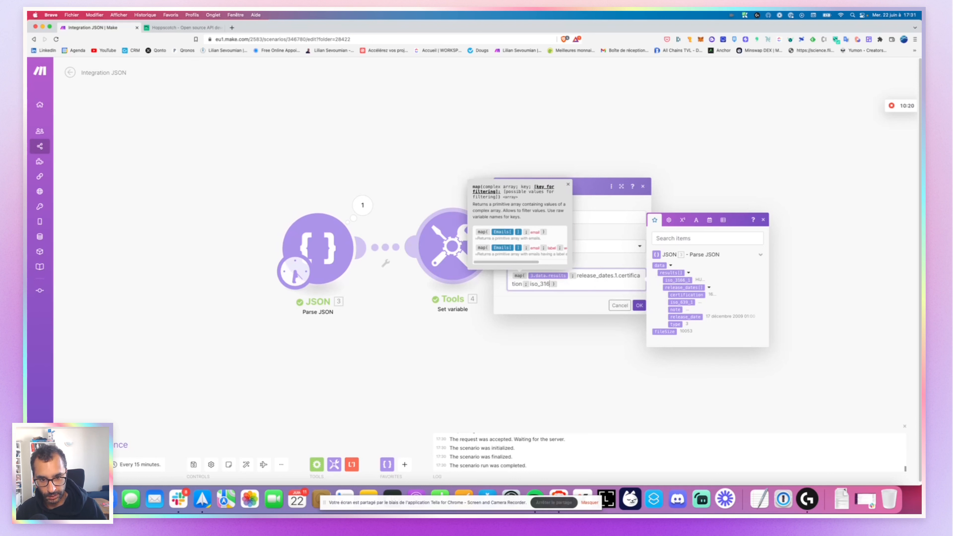
pyautogui.write('_')
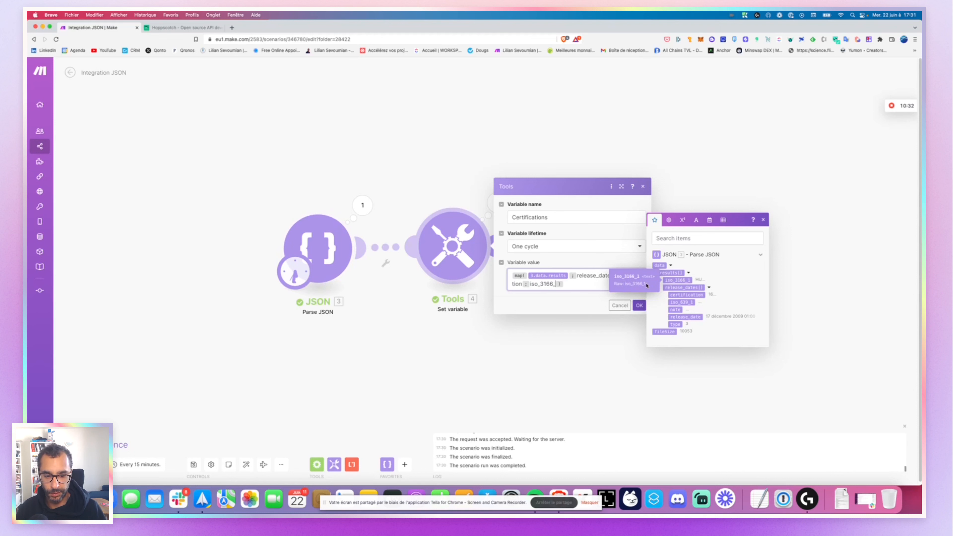
pyautogui.write('1 ')
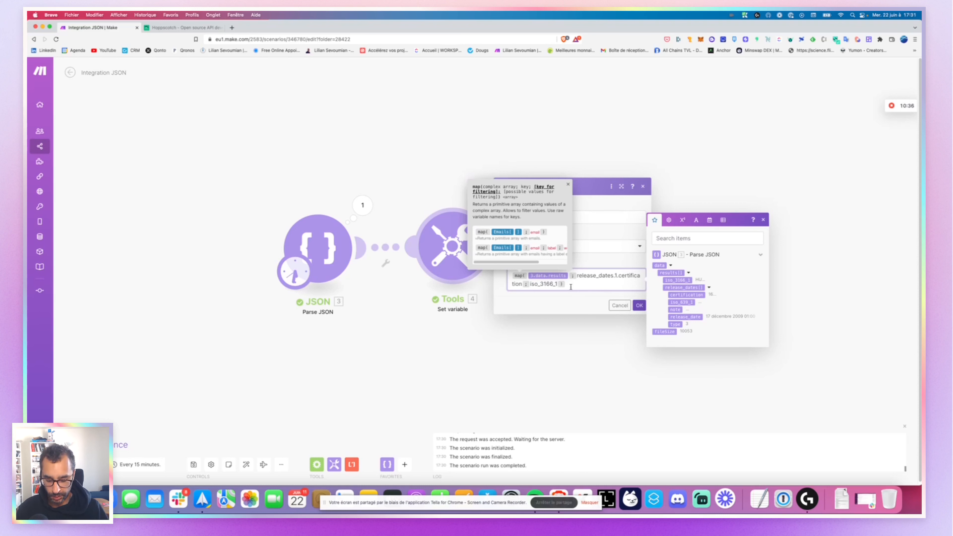
# Add FR as the filter value of the map function and save the Set variable module
pyautogui.write(';')
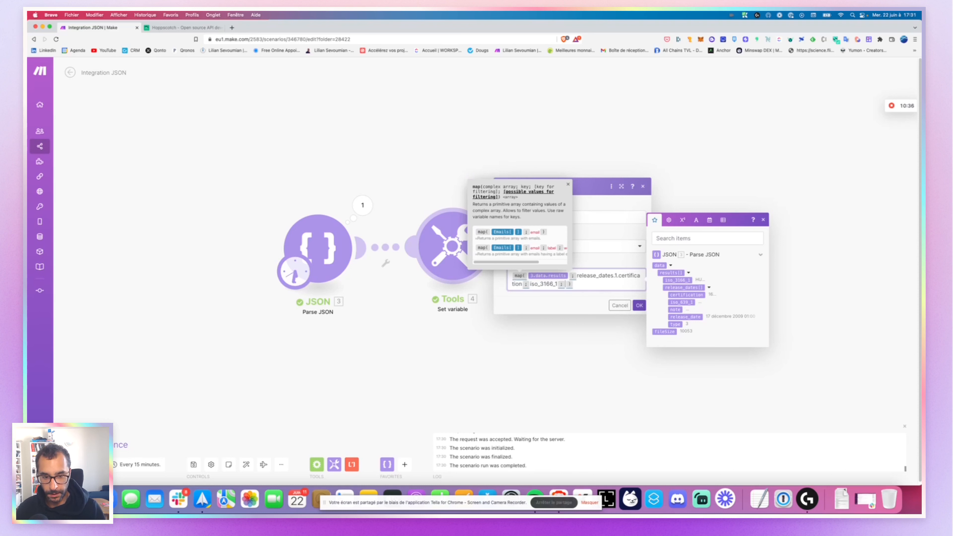
pyautogui.click(572, 288)
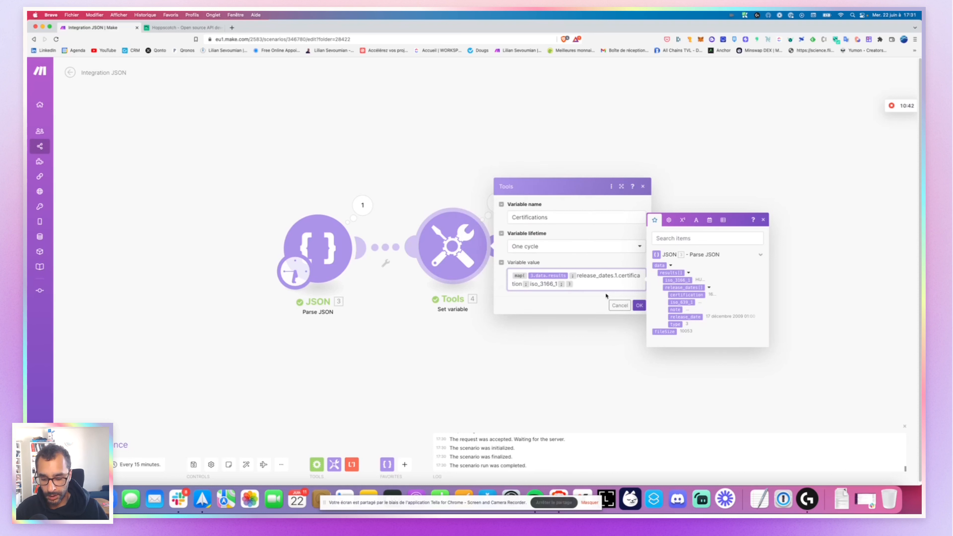
pyautogui.press('capslock')
pyautogui.write('FR')
pyautogui.press('capslock')
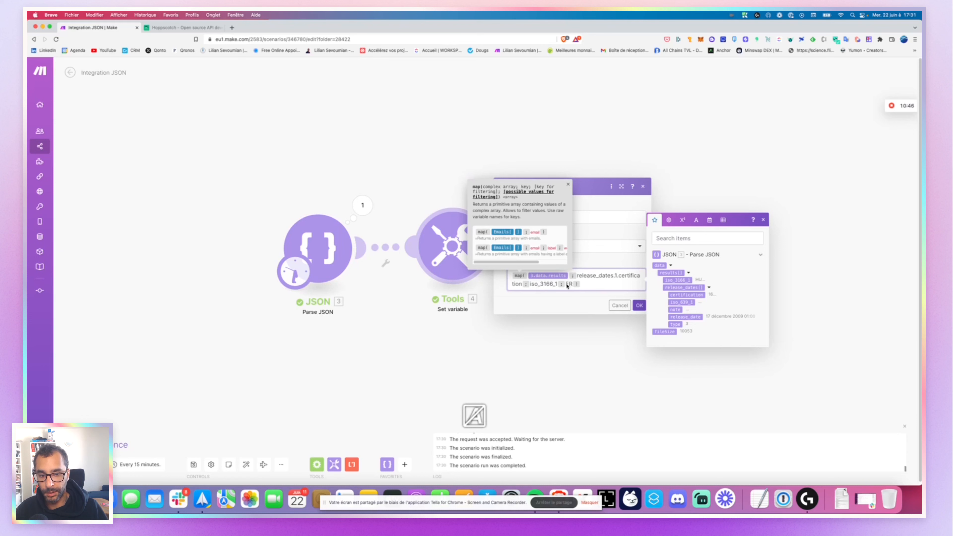
pyautogui.click(639, 305)
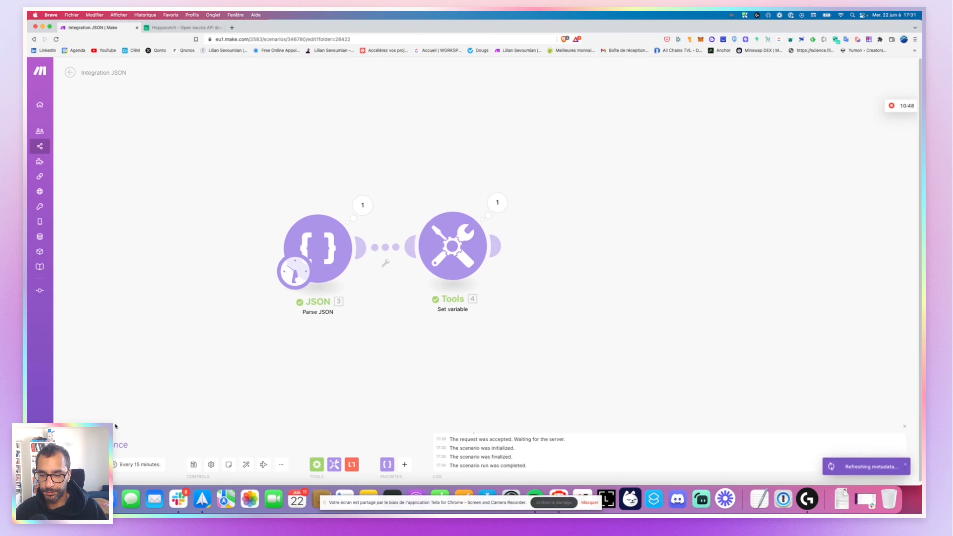
# Run the scenario once and inspect the Certifications array in the Set variable output
pyautogui.click(90, 444)
pyautogui.click(497, 203)
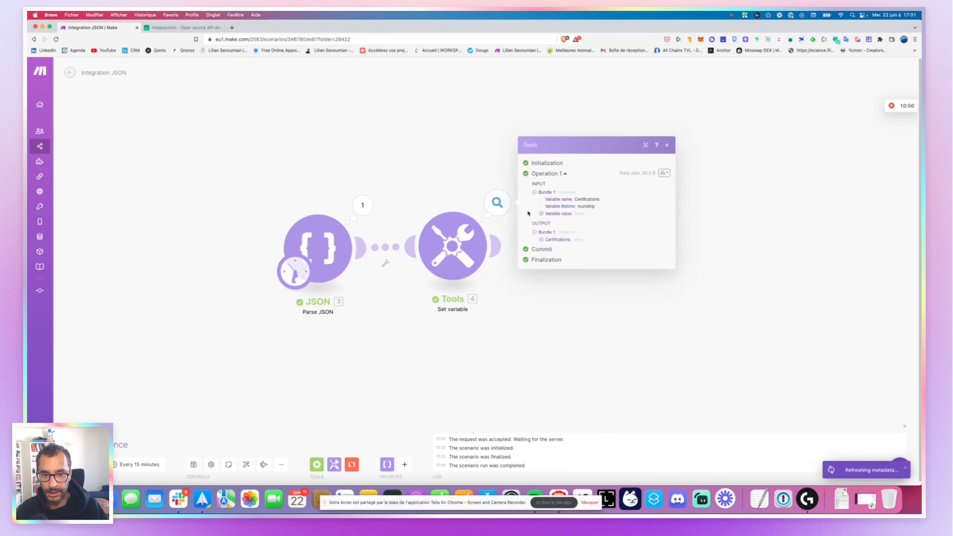
pyautogui.click(559, 240)
pyautogui.moveTo(554, 247); pyautogui.dragTo(565, 246)
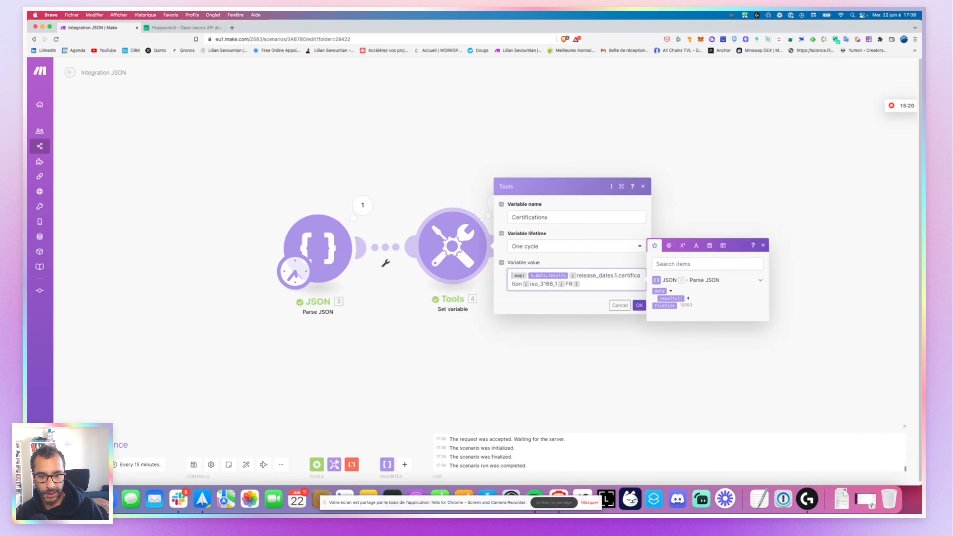
# Wrap the map function in a get function with path 1, save the module, and check the Set variable output
pyautogui.write('get( map( 3.data.results ; release_dates.1.certification ; iso_3166_1 ; FR')
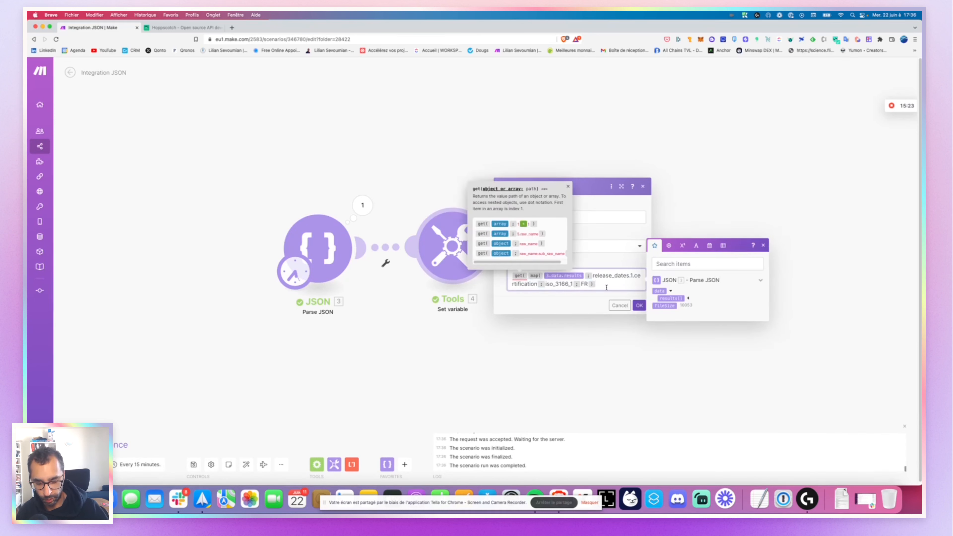
pyautogui.write(';1)')
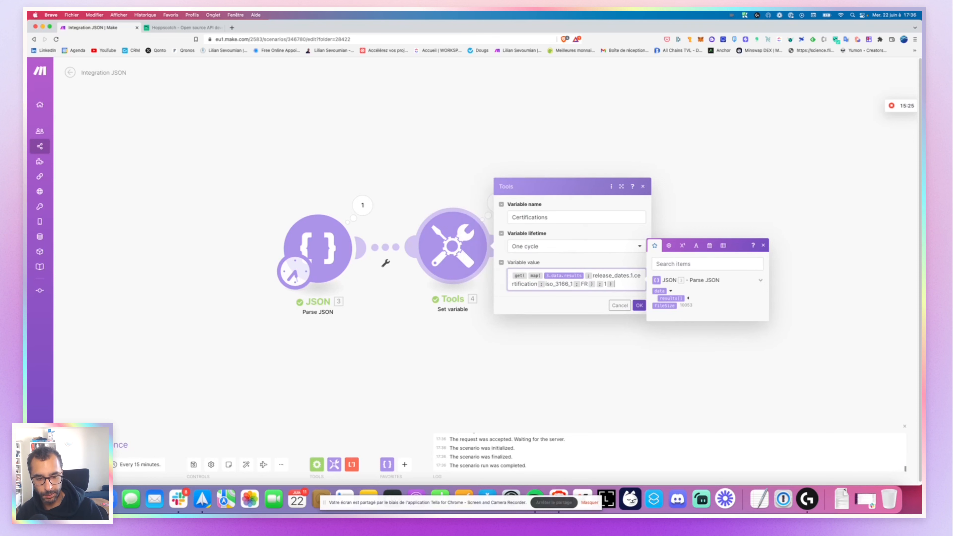
pyautogui.click(639, 305)
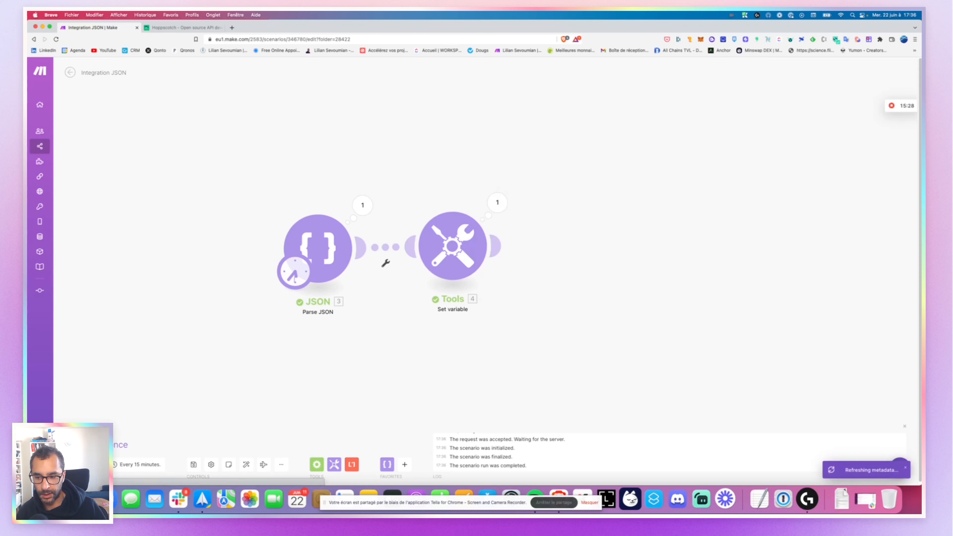
pyautogui.click(497, 203)
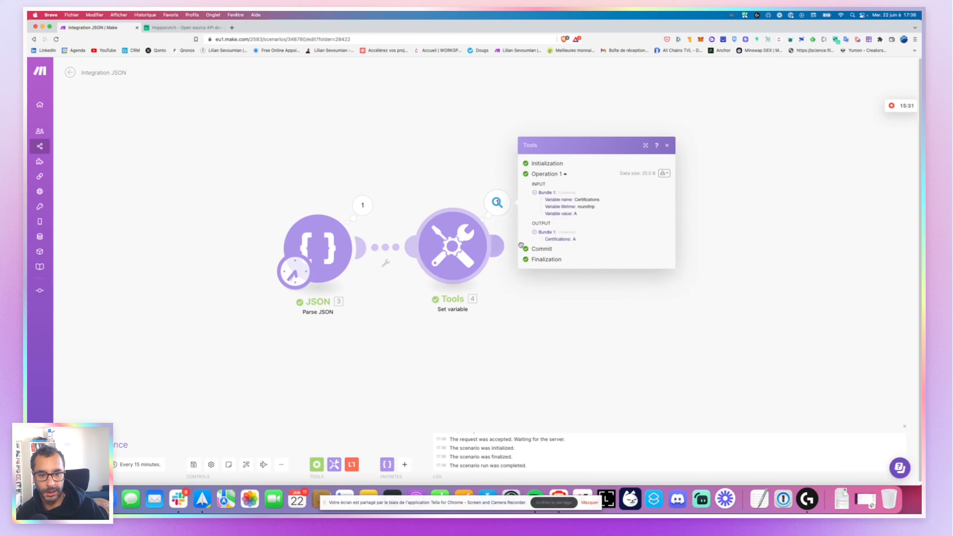
# Rename the Certifications variable to Certification, save the changes, and check the Set variable output
pyautogui.click(452, 246)
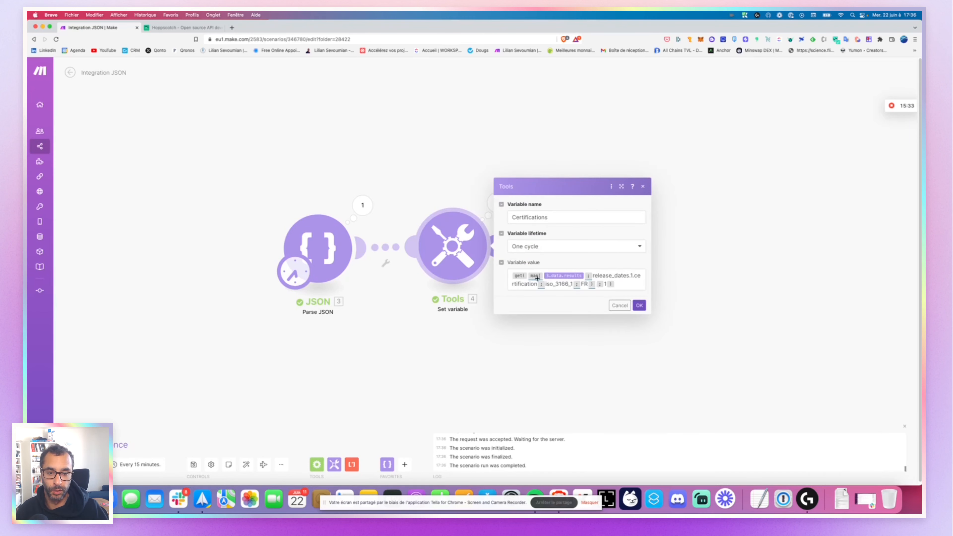
pyautogui.click(557, 217)
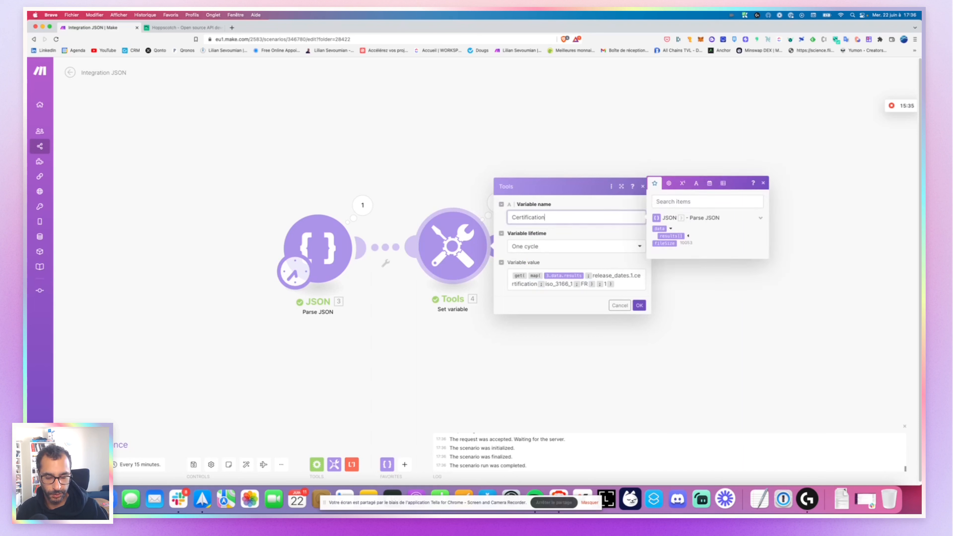
pyautogui.click(639, 306)
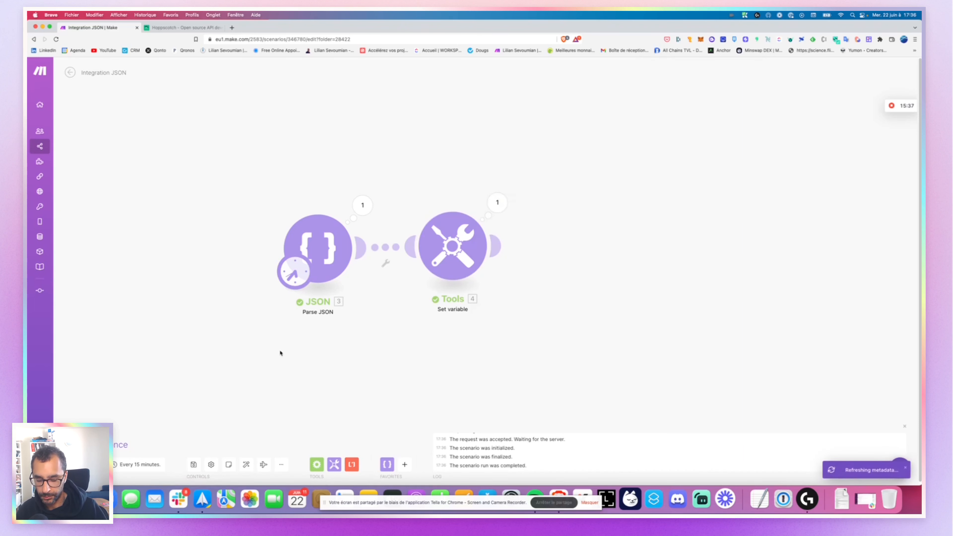
pyautogui.press('super+s')
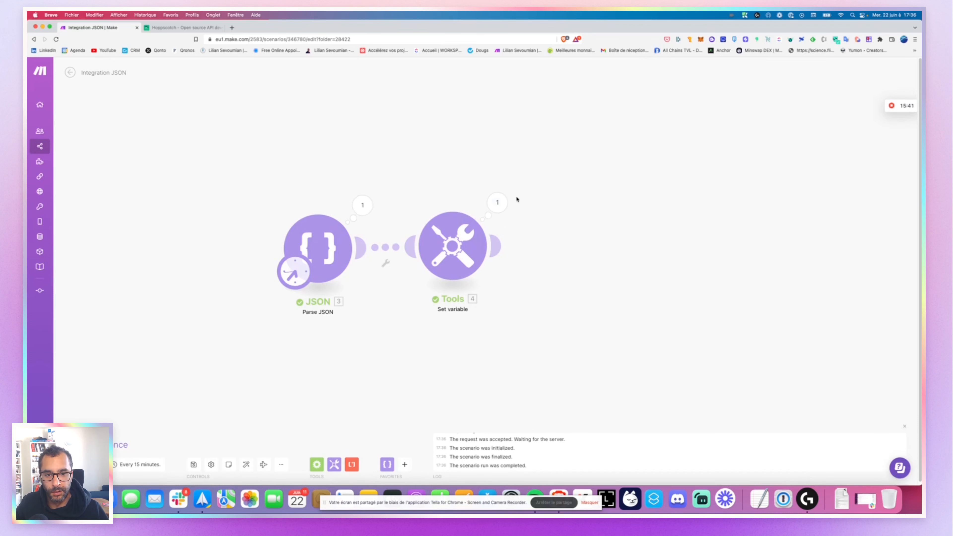
pyautogui.click(497, 203)
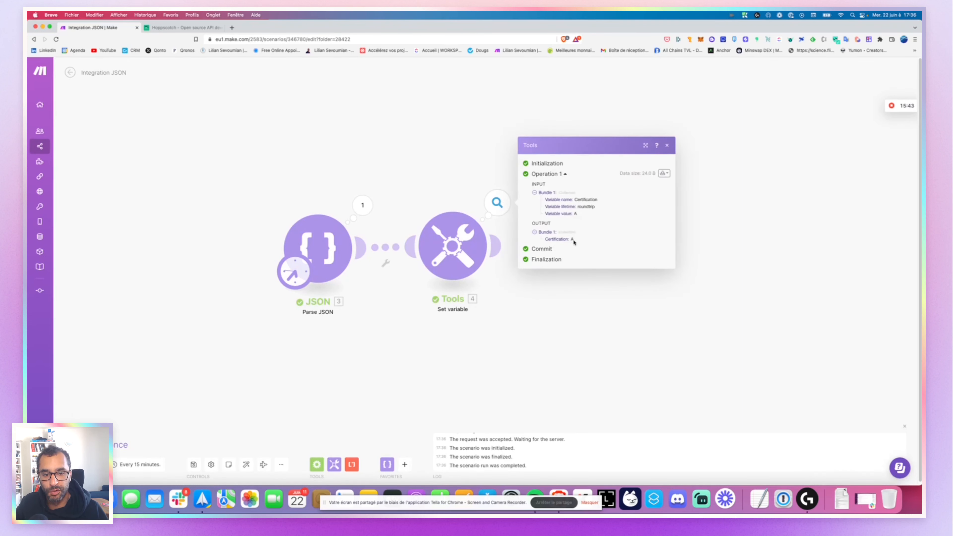
# Look through the results array in the Parse JSON output, including the country code of result 42
pyautogui.click(362, 205)
pyautogui.click(417, 233)
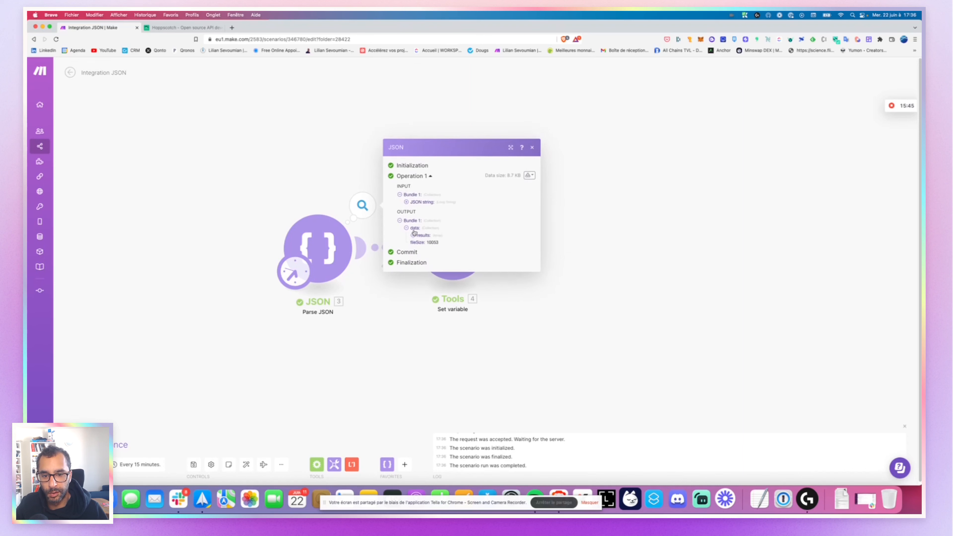
pyautogui.click(415, 236)
pyautogui.scroll(-5, 423, 278)
pyautogui.click(423, 276)
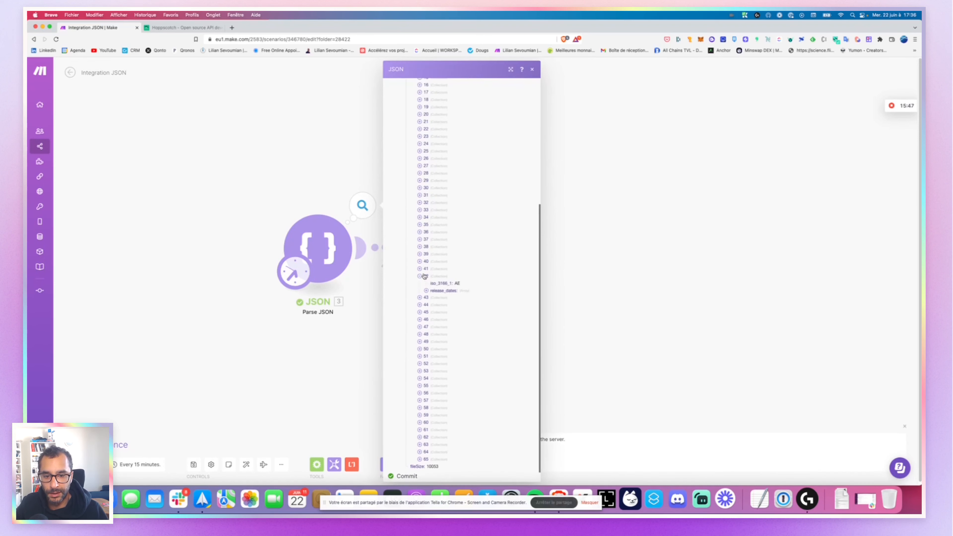
pyautogui.scroll(10, 461, 208)
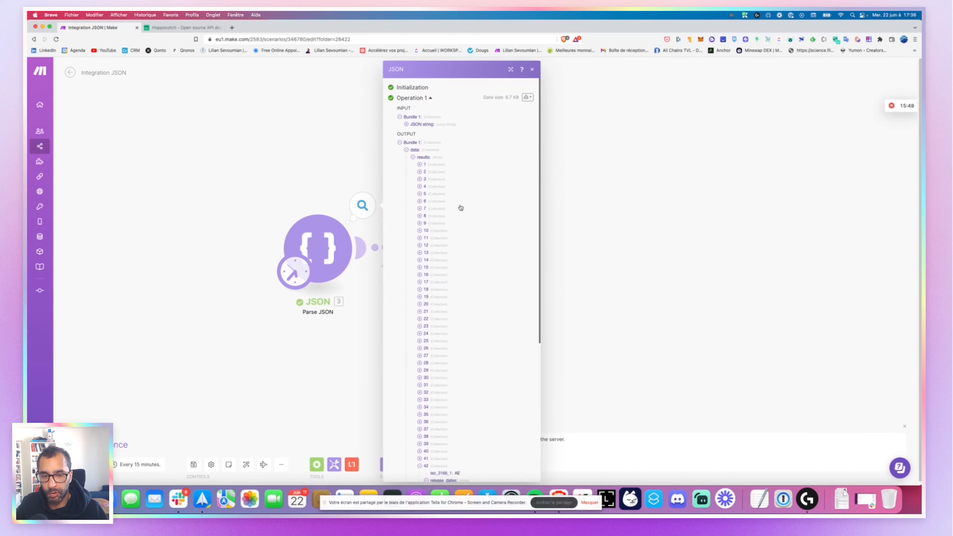
pyautogui.click(533, 70)
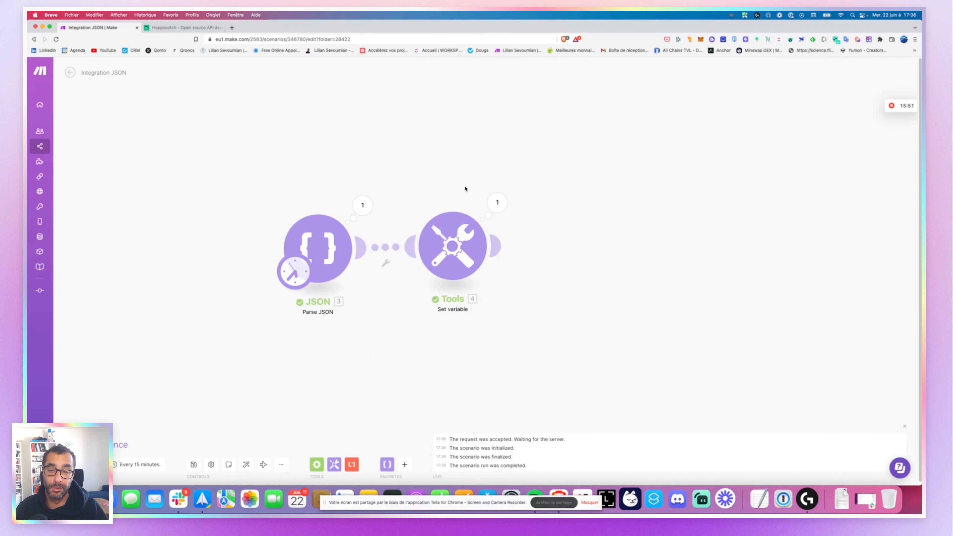
# Review the get and map formula in the Set variable module without changing it
pyautogui.click(453, 242)
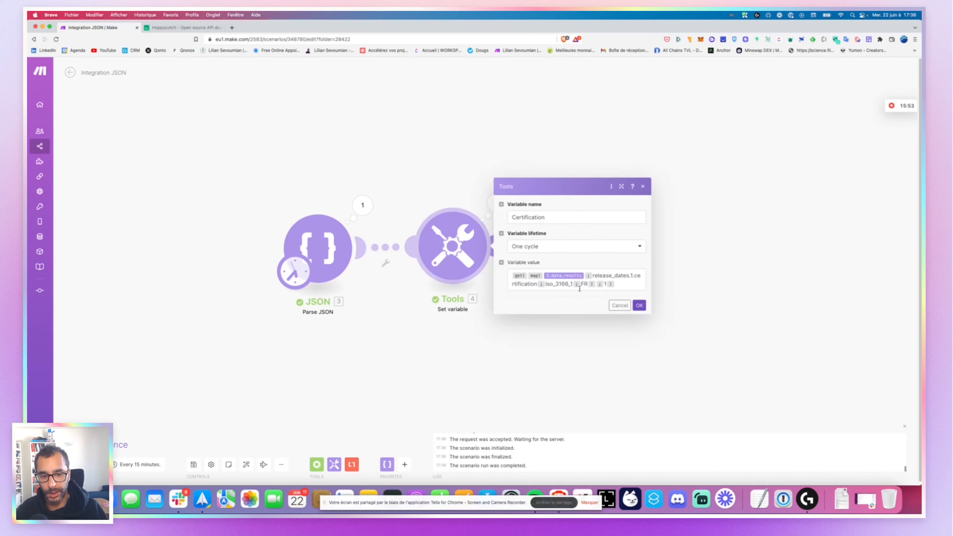
pyautogui.click(615, 305)
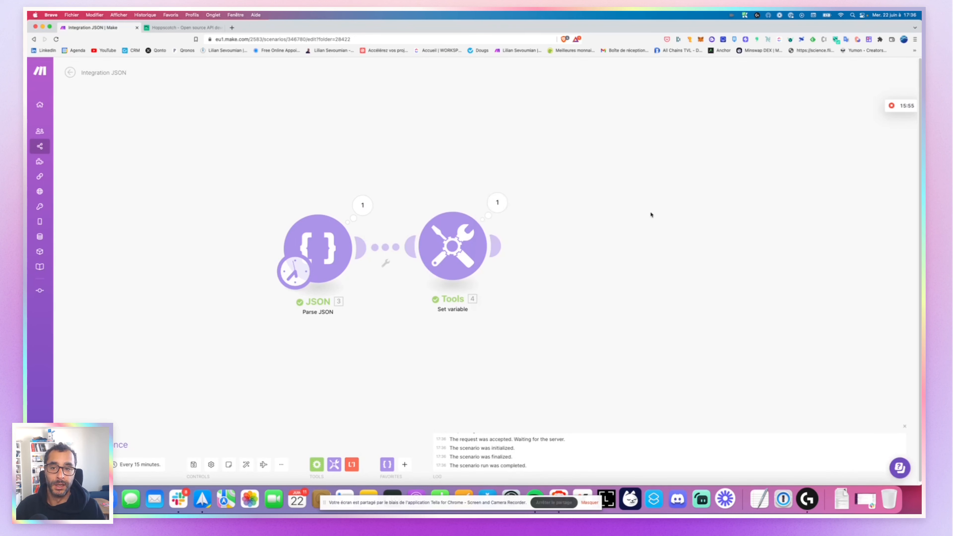